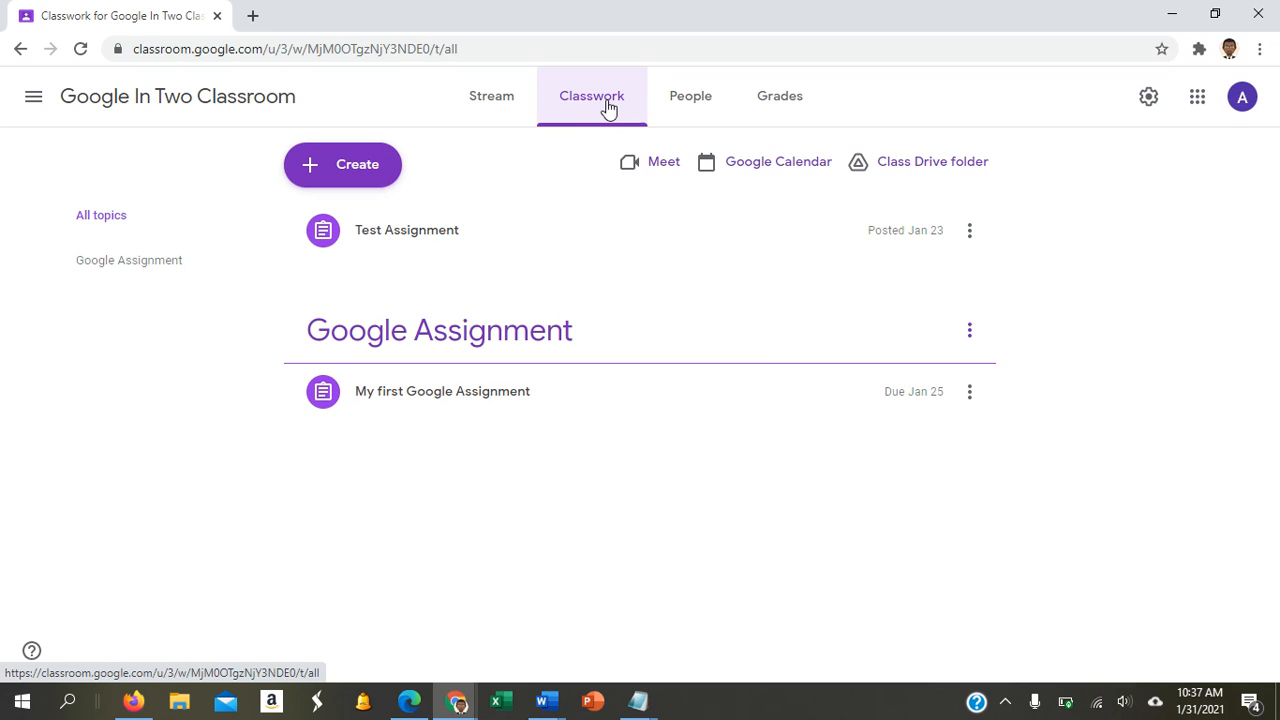
Create a new quiz assignment in the class and title it "Multiple Choice Quiz #1".
left_click(369, 168)
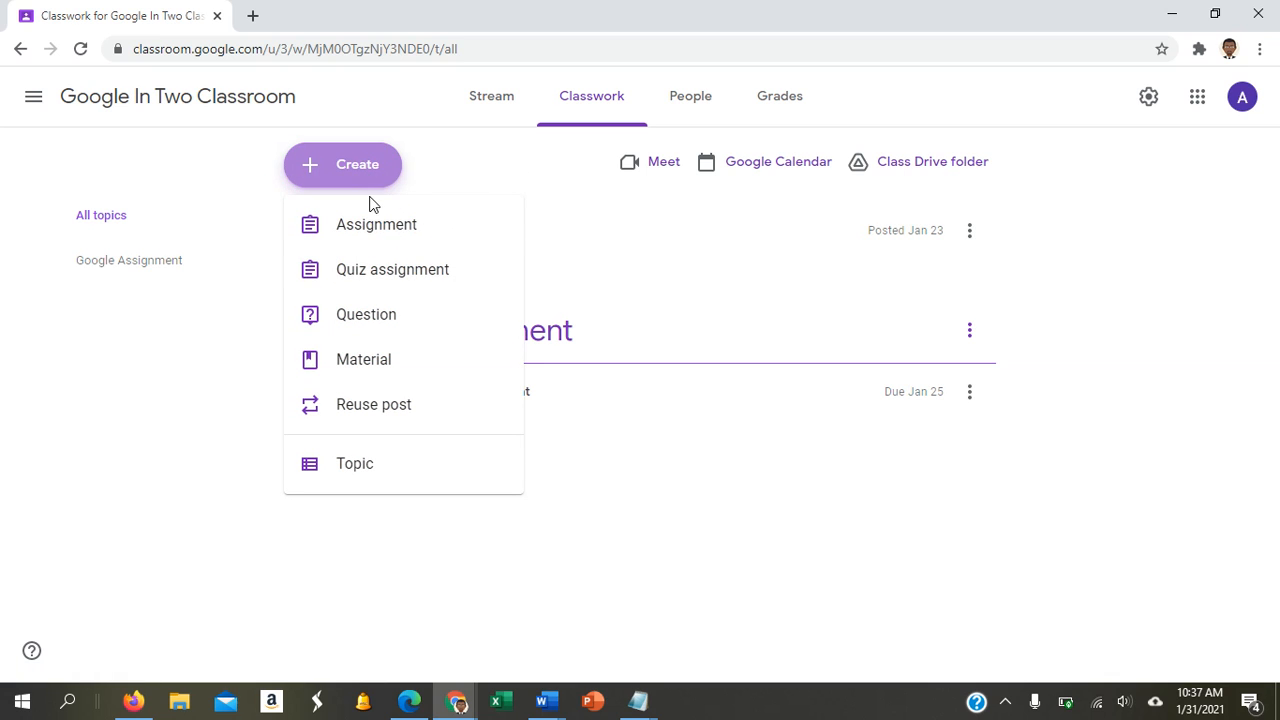
left_click(371, 276)
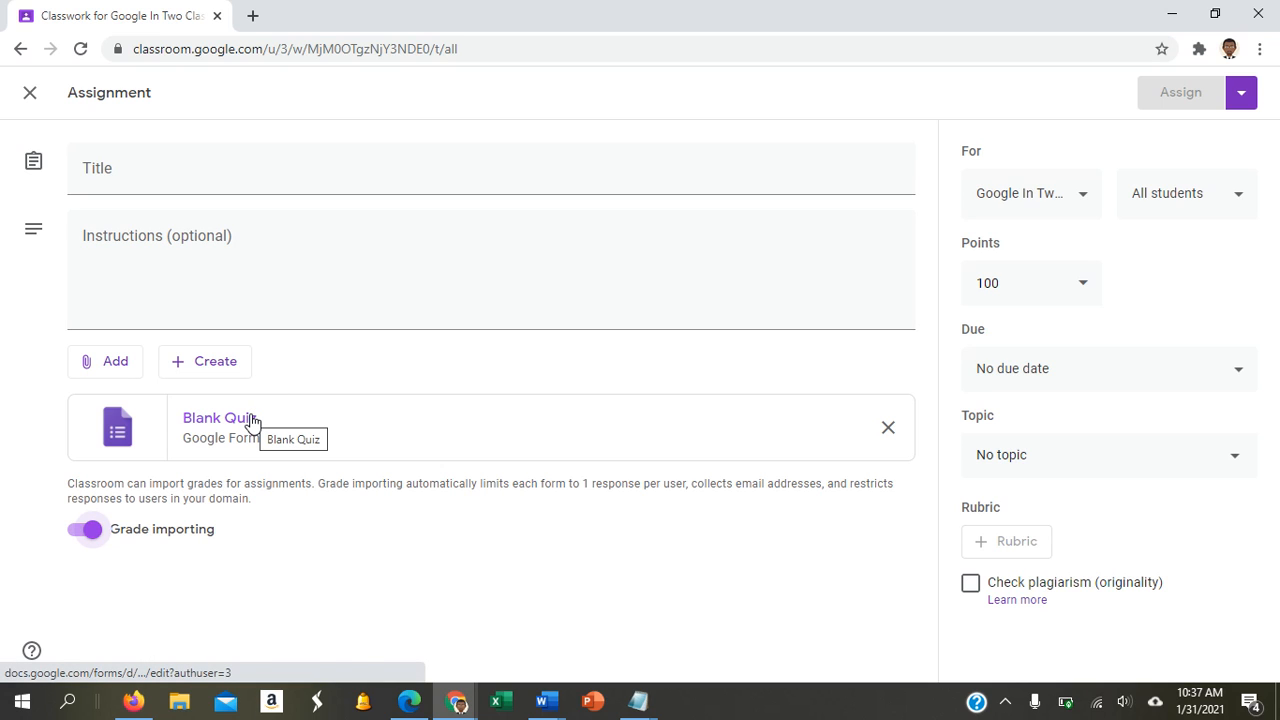
left_click(261, 180)
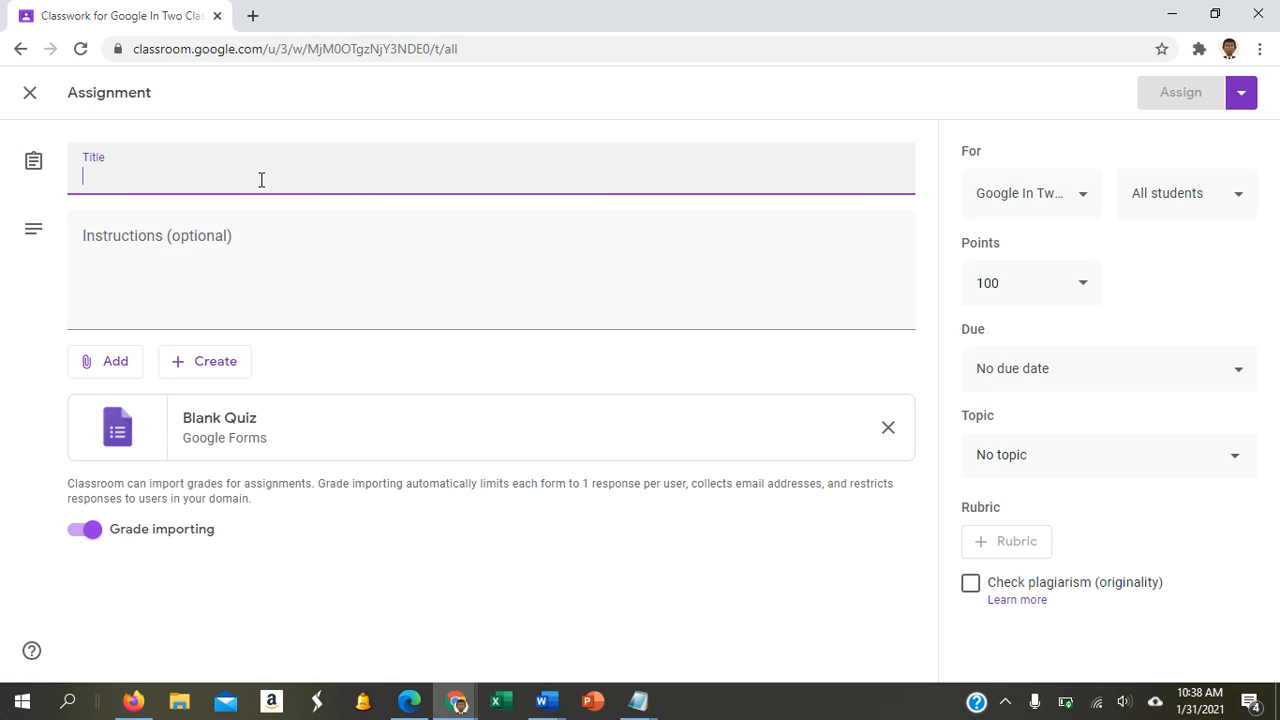
type("Multiple Choice Quiz #1")
Enter "Complete the attached quiz" as the assignment's instructions.
left_click(262, 270)
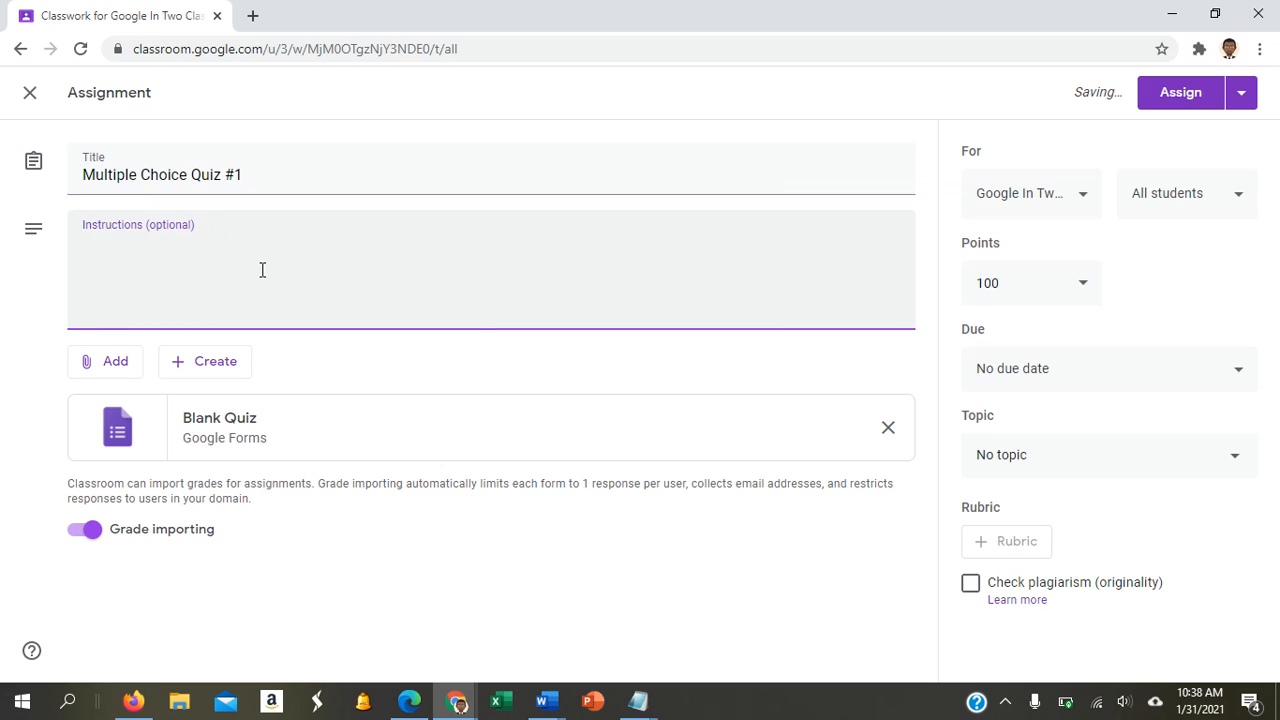
type("Complete ")
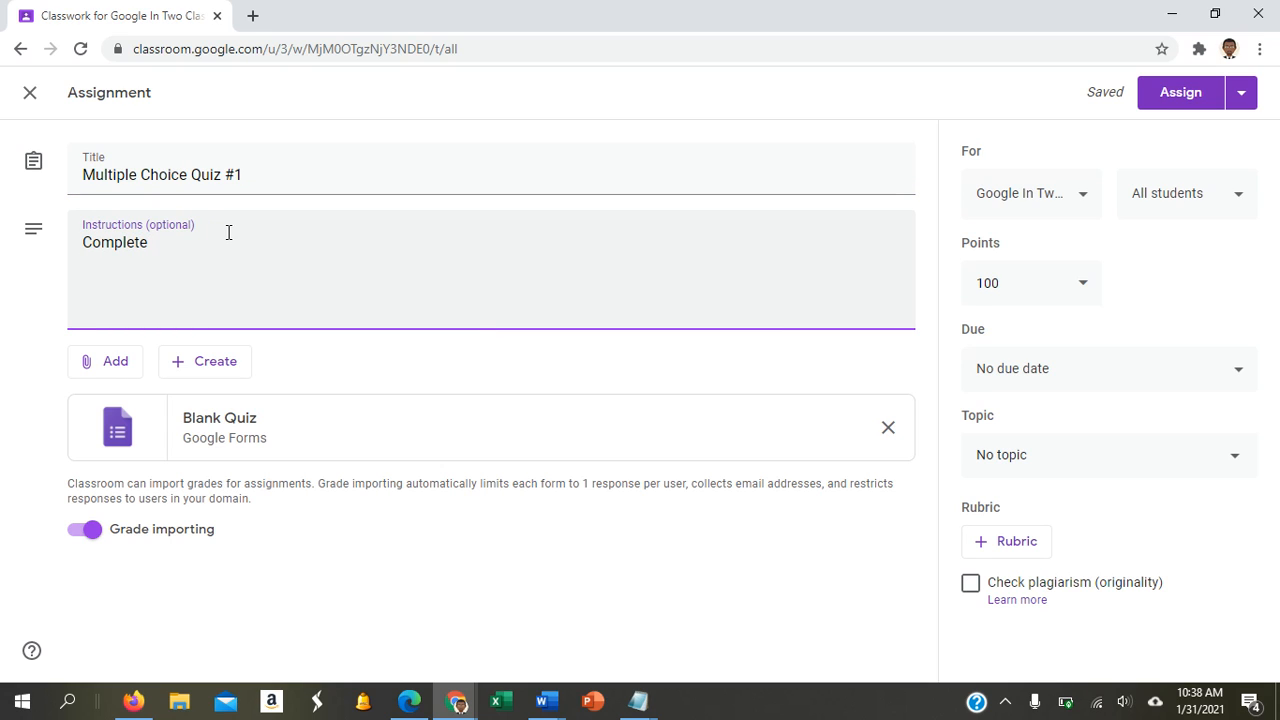
type("the attached quiz")
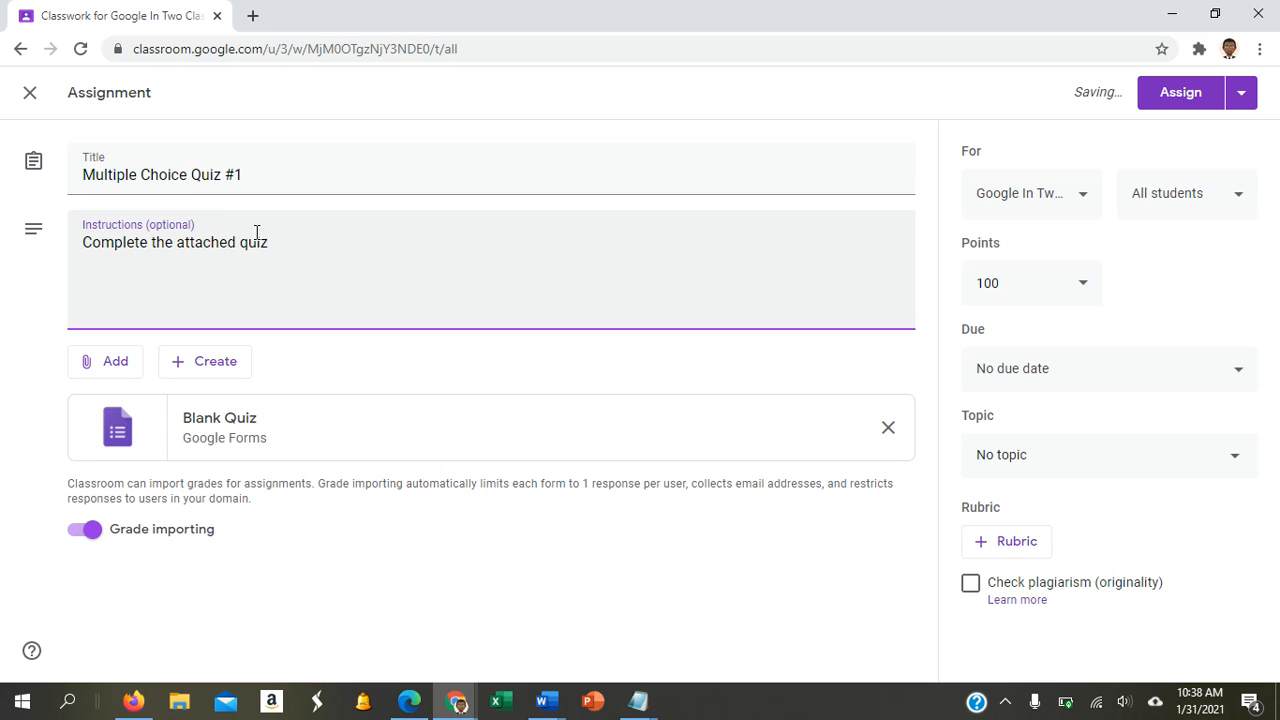
Set the assignment's points to 2 and its due date to Feb 5, 2021.
left_click(998, 283)
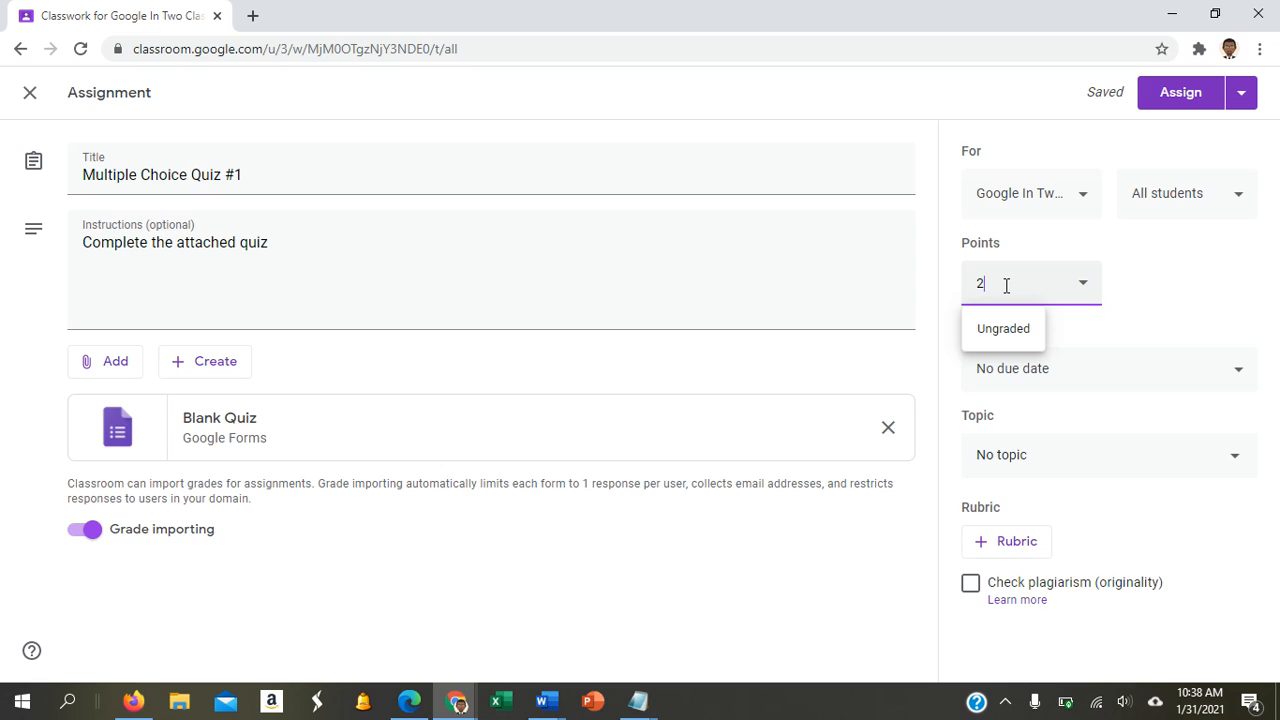
left_click(1067, 372)
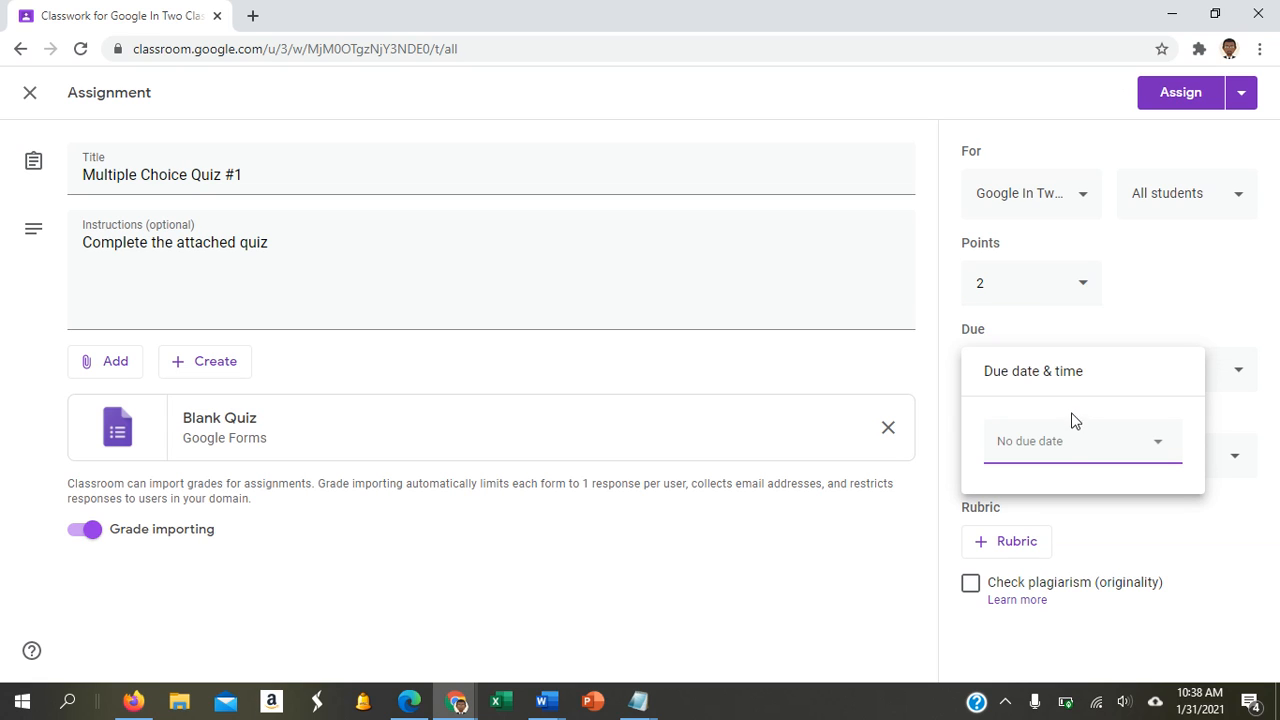
left_click(1075, 445)
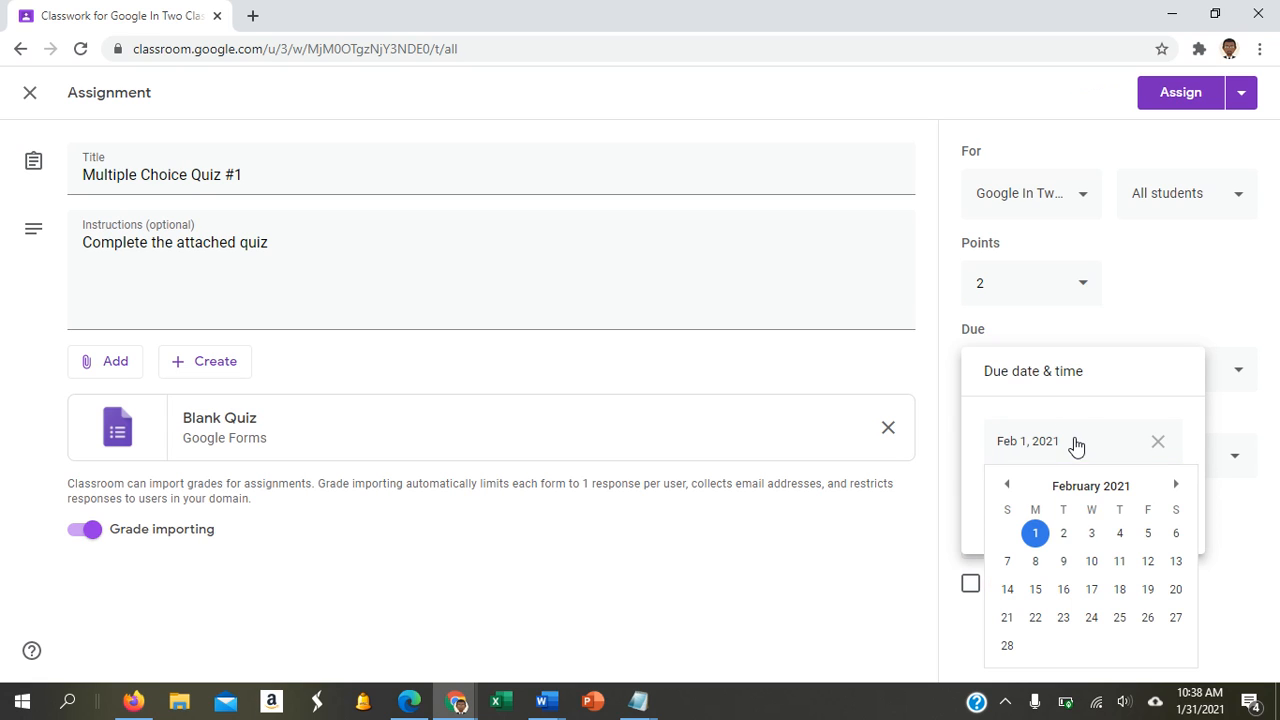
left_click(1148, 533)
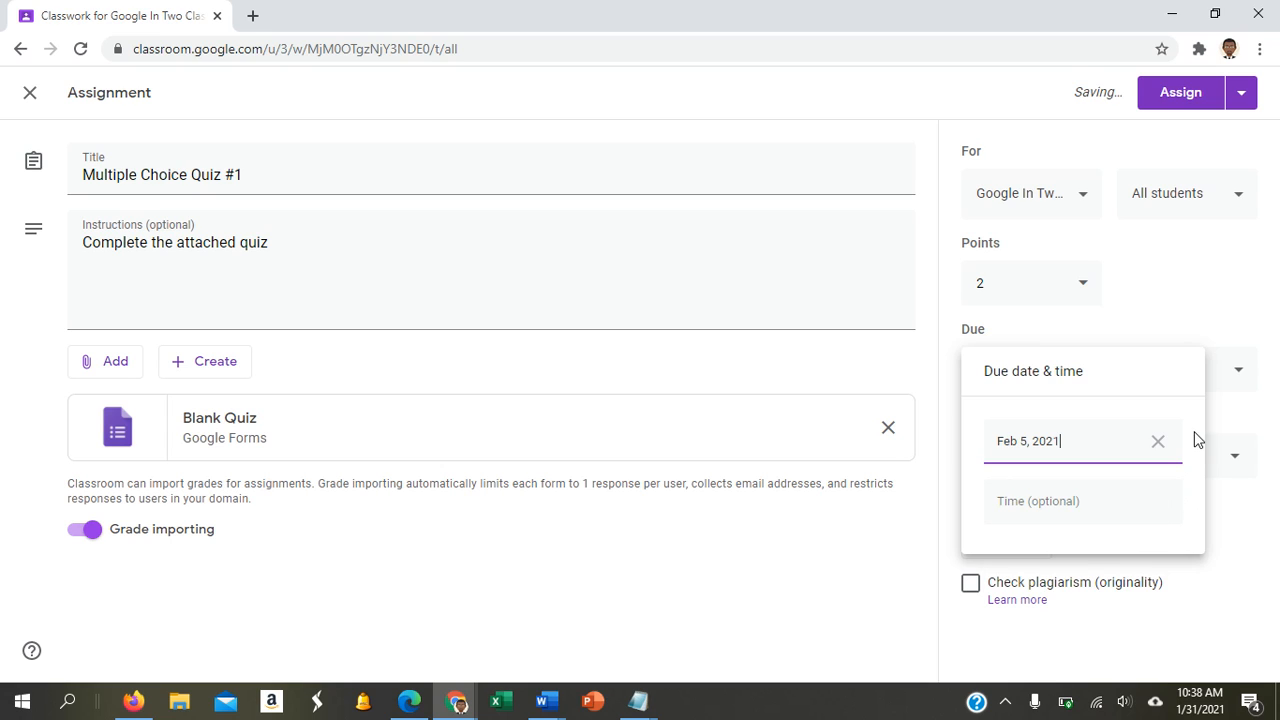
left_click(1226, 334)
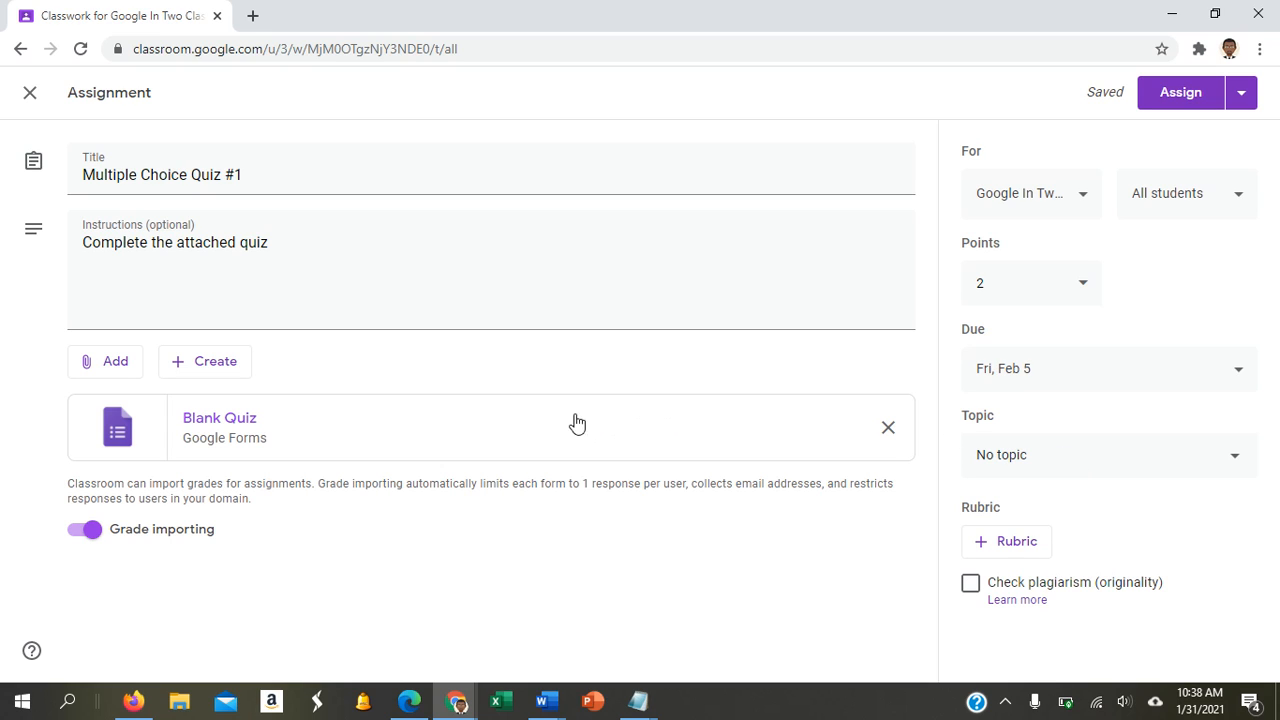
Open the attached Blank Quiz form in Google Forms and rename the form file "Multiple Choice".
left_click(244, 436)
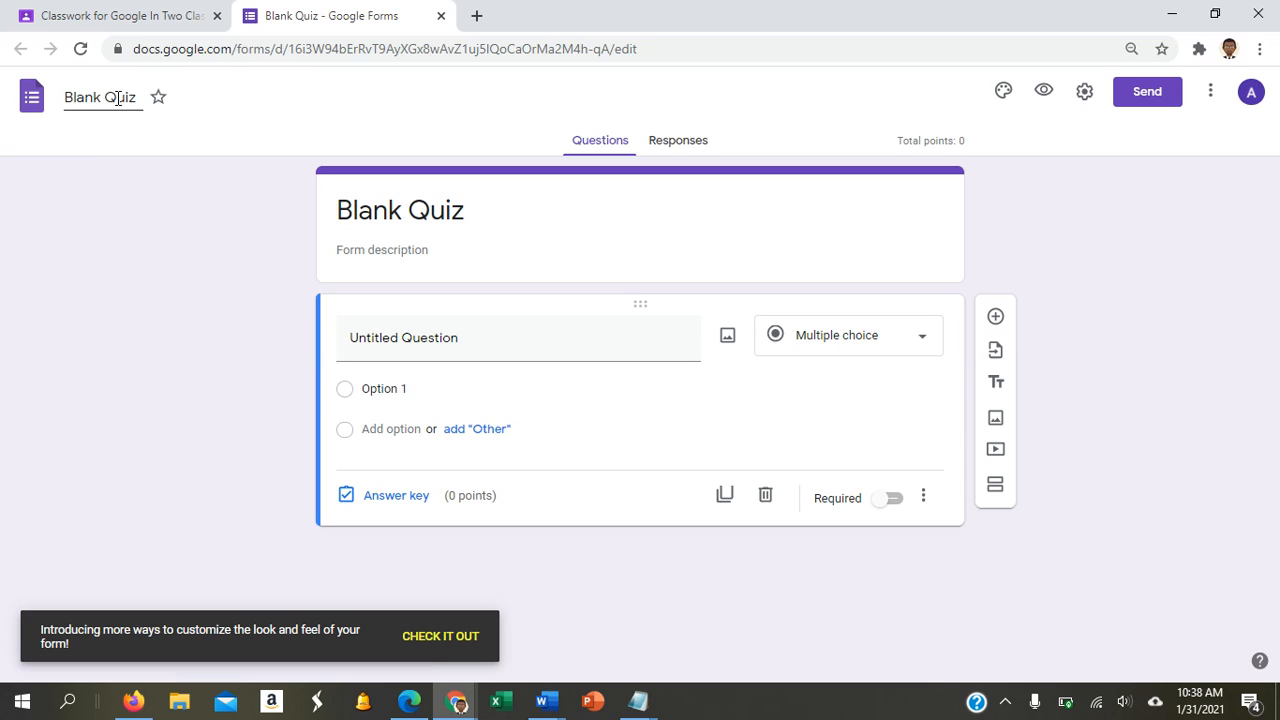
double_click(120, 97)
key("BackSpace")
key("BackSpace")
key("BackSpace")
key("BackSpace")
key("BackSpace")
key("BackSpace")
key("BackSpace")
type("U.")
key("BackSpace")
key("BackSpace")
type("Multiple Choice")
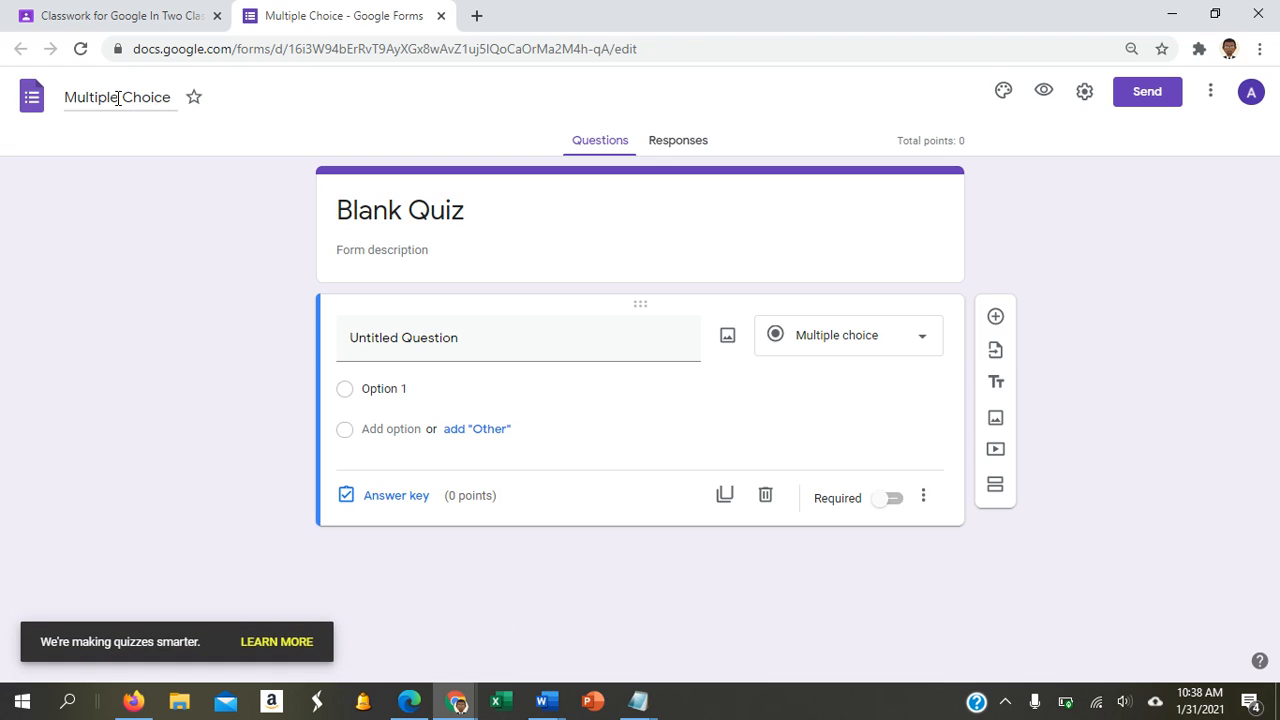
key("Return")
left_click(340, 15)
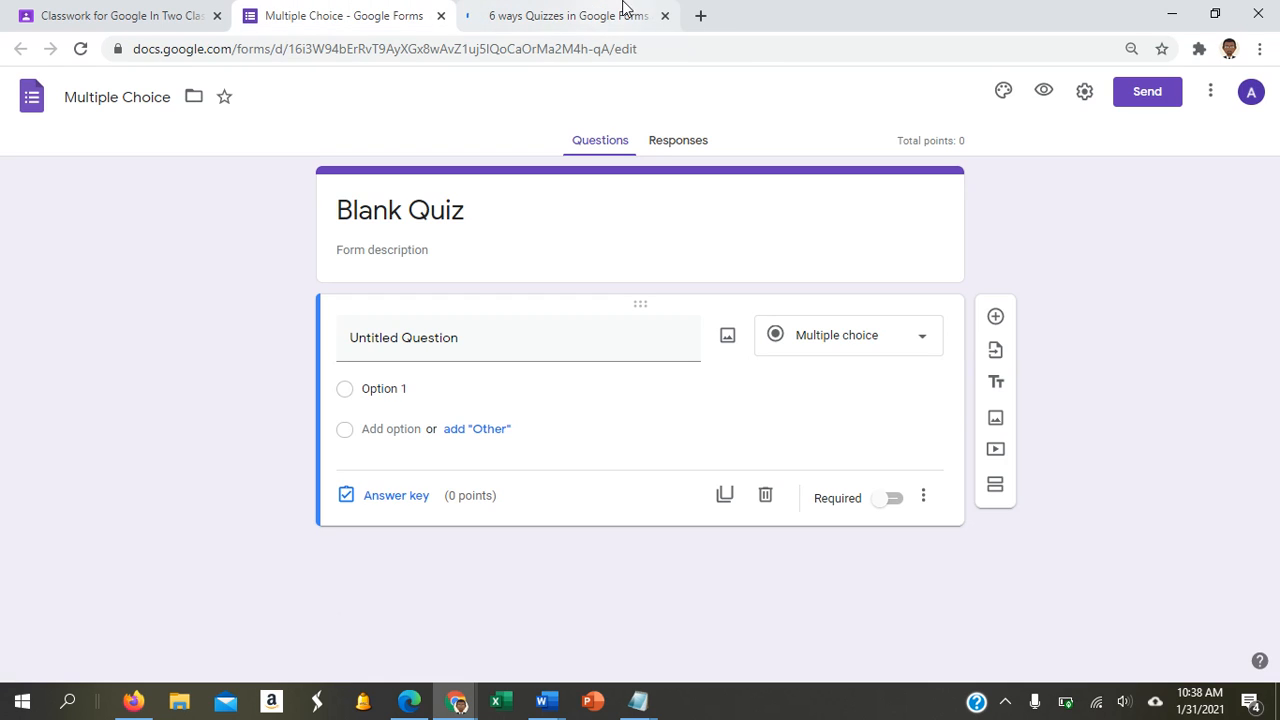
left_click(665, 16)
Replace the form's heading with "Quiz Title".
left_click(484, 217)
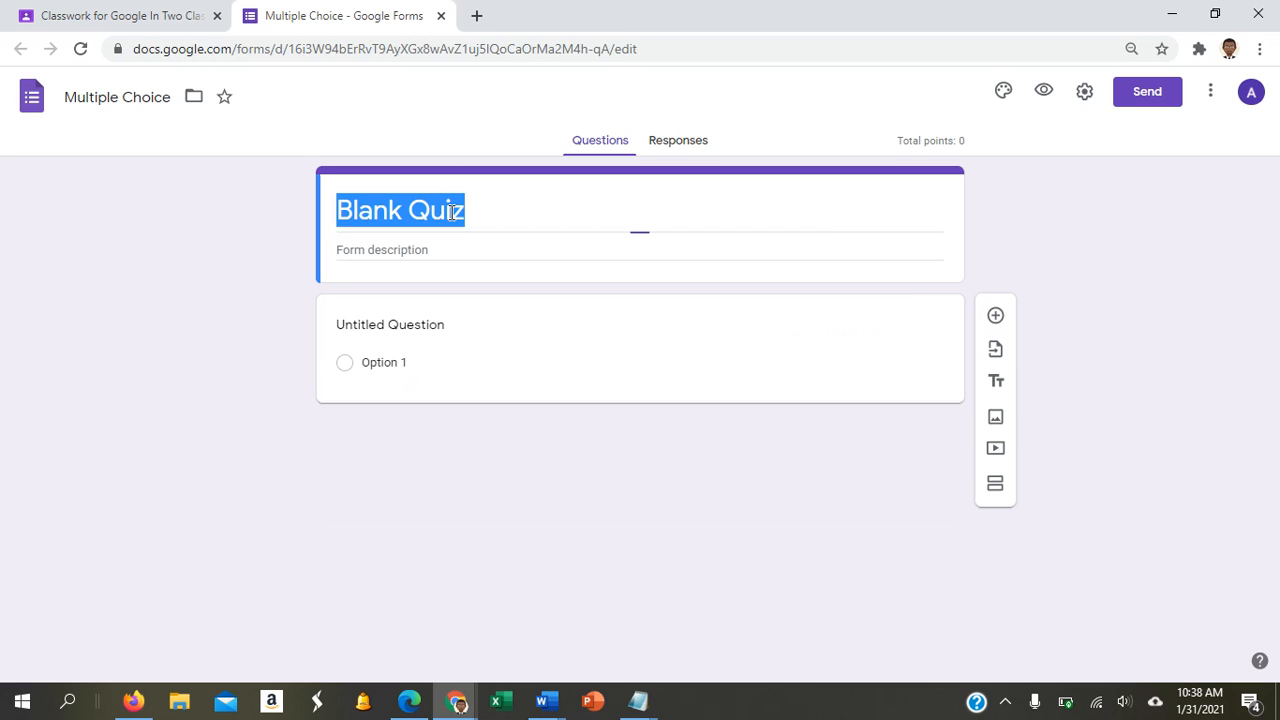
type("Ti")
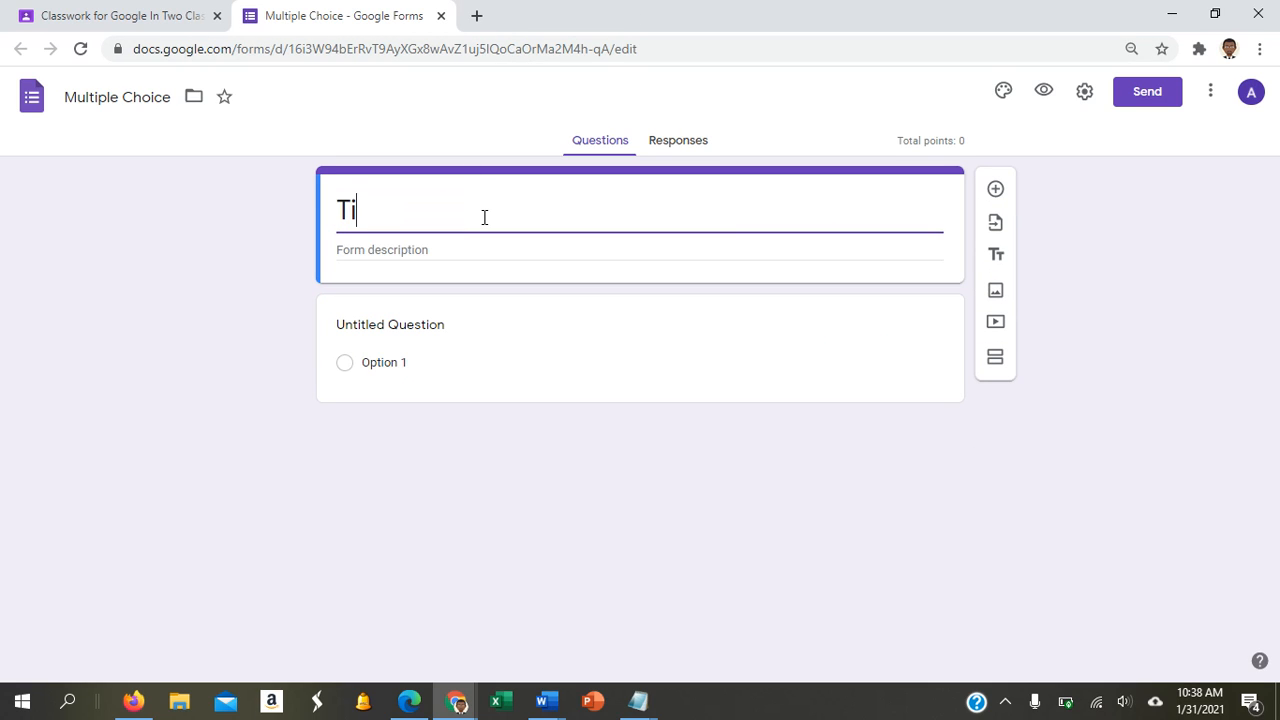
key("BackSpace")
key("BackSpace")
type("Quiz Title")
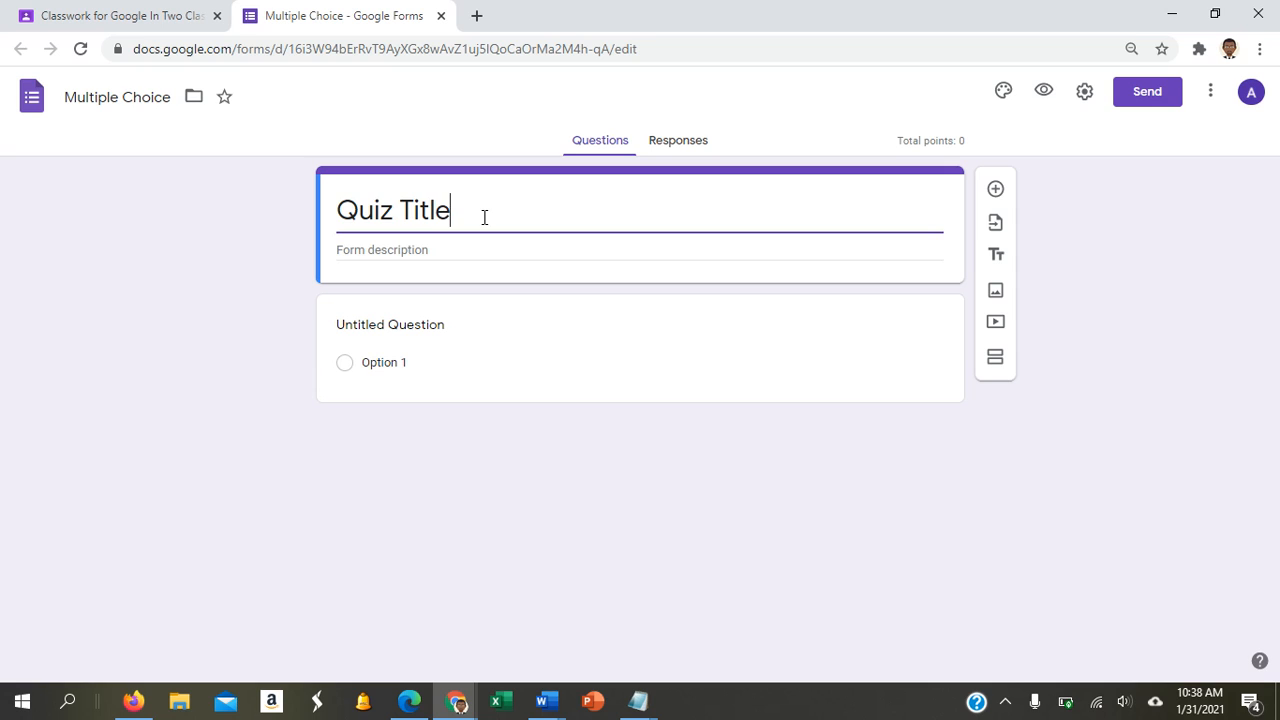
Write the first question as "What is the name of this channel" and set its type to Multiple choice.
left_click(486, 330)
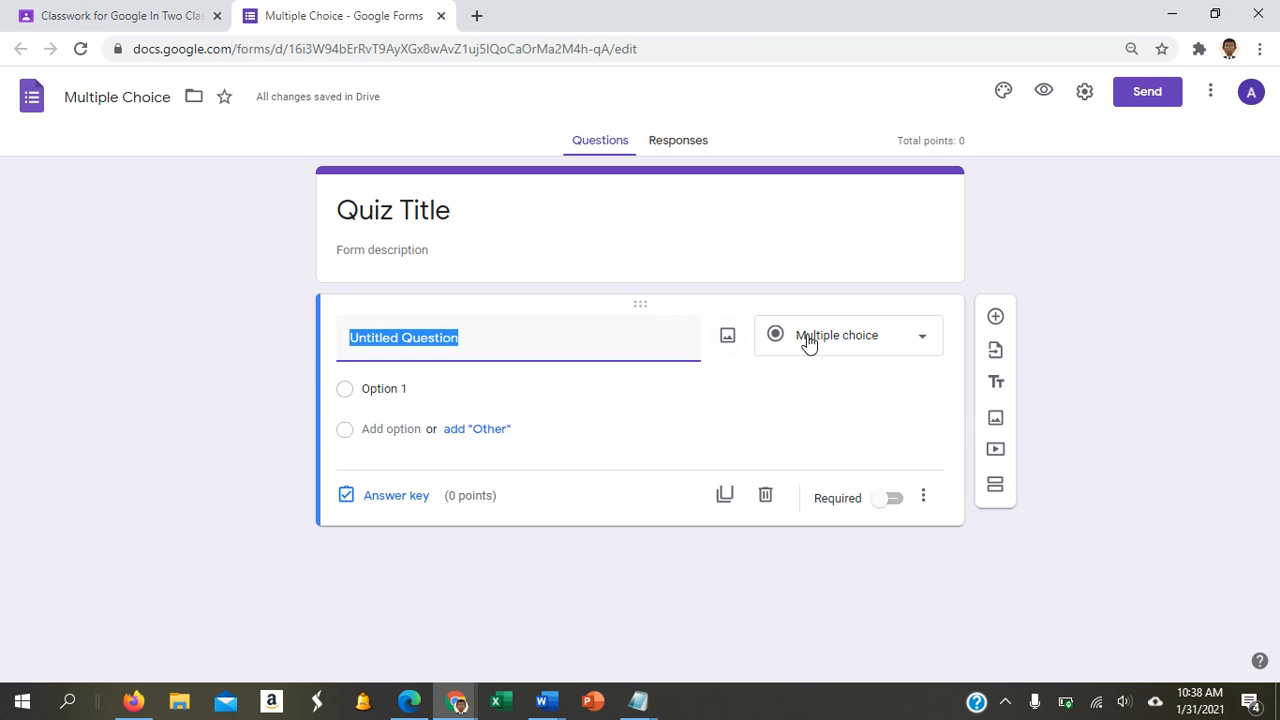
left_click(906, 347)
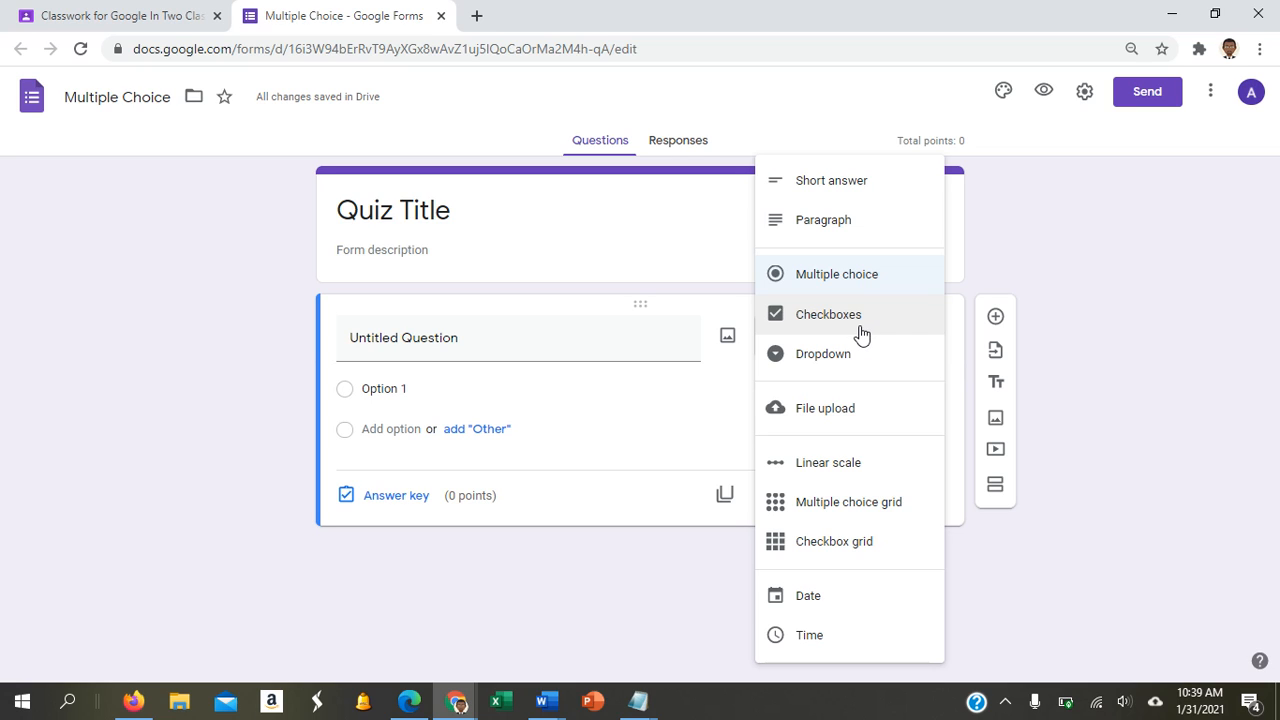
left_click(858, 278)
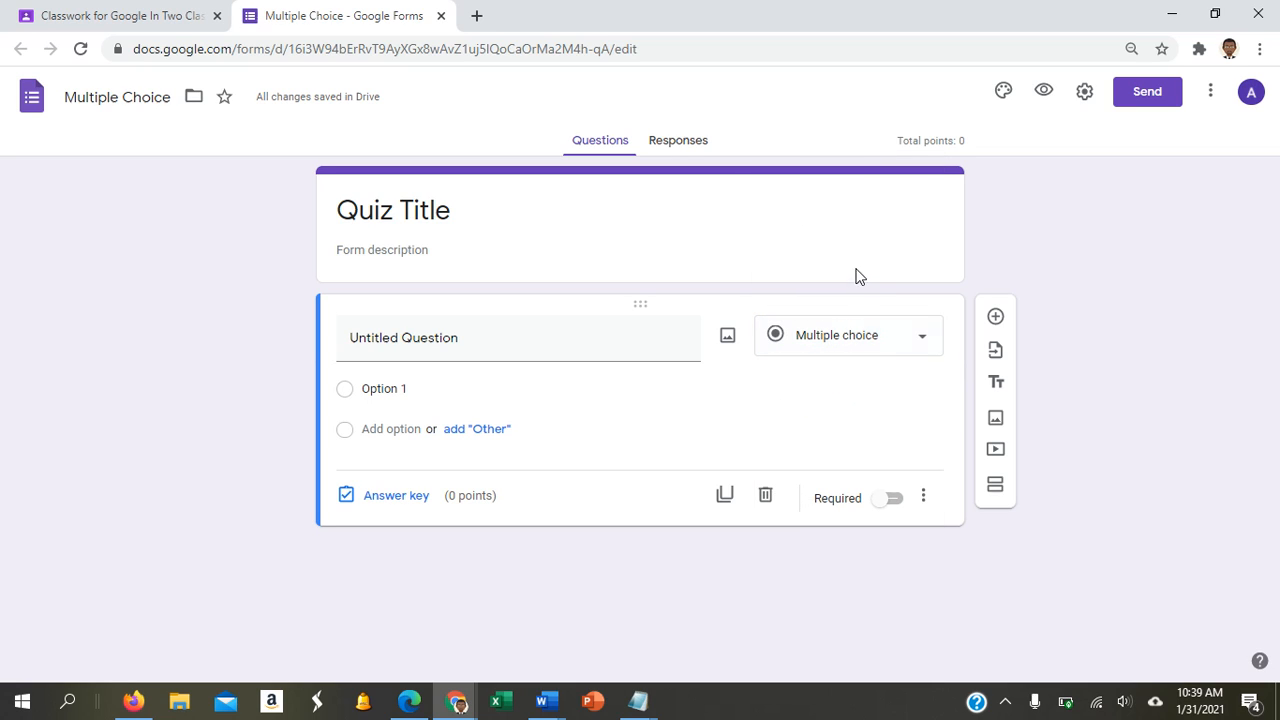
left_click(538, 342)
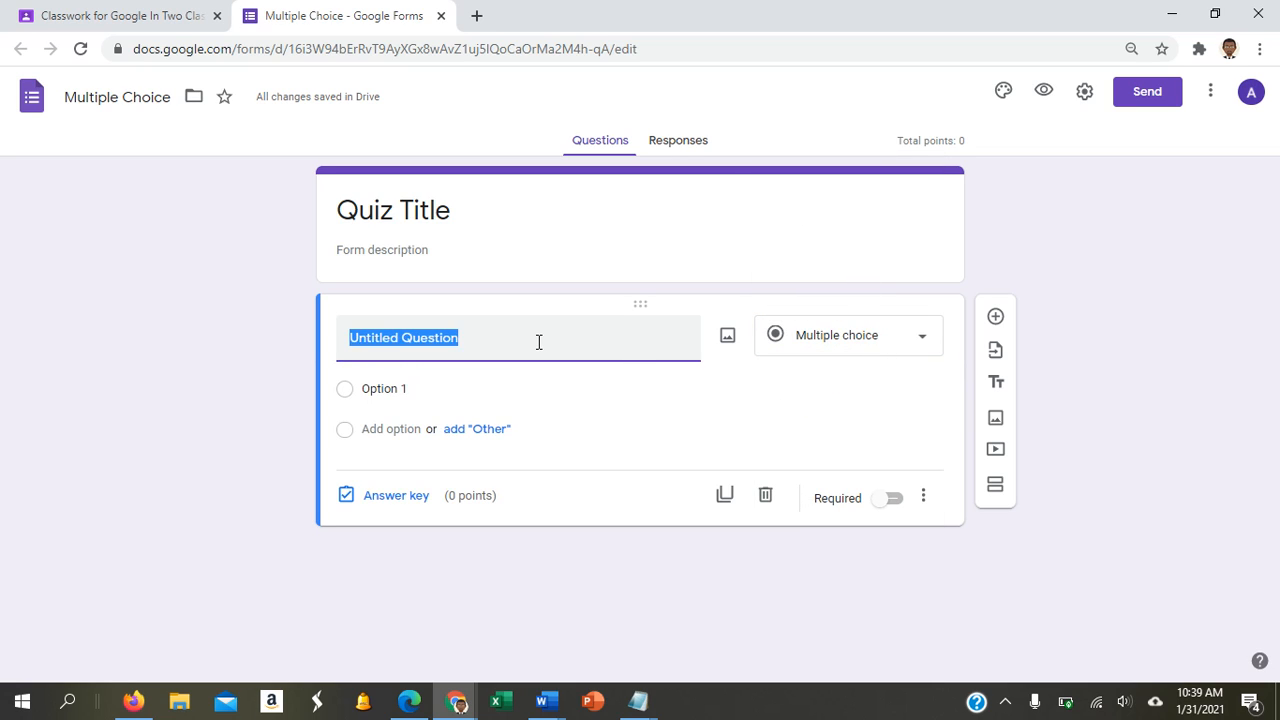
type("What i")
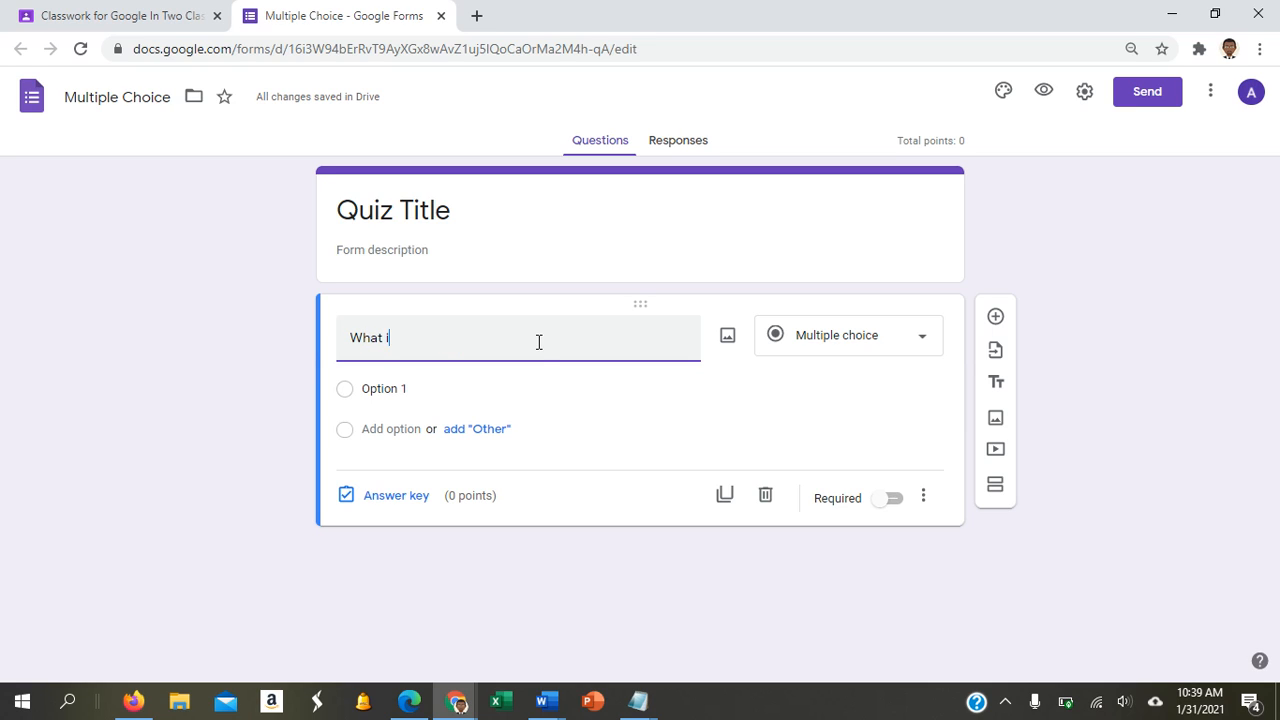
type("s the name of th")
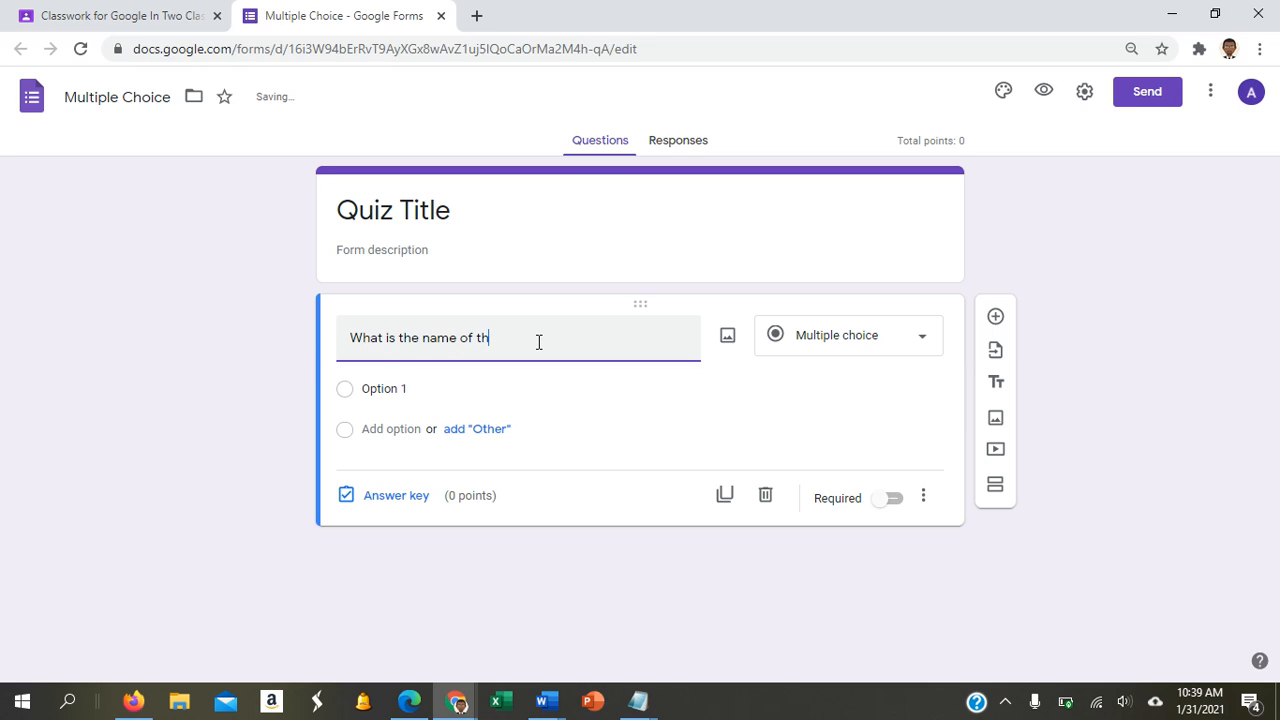
type("is channel")
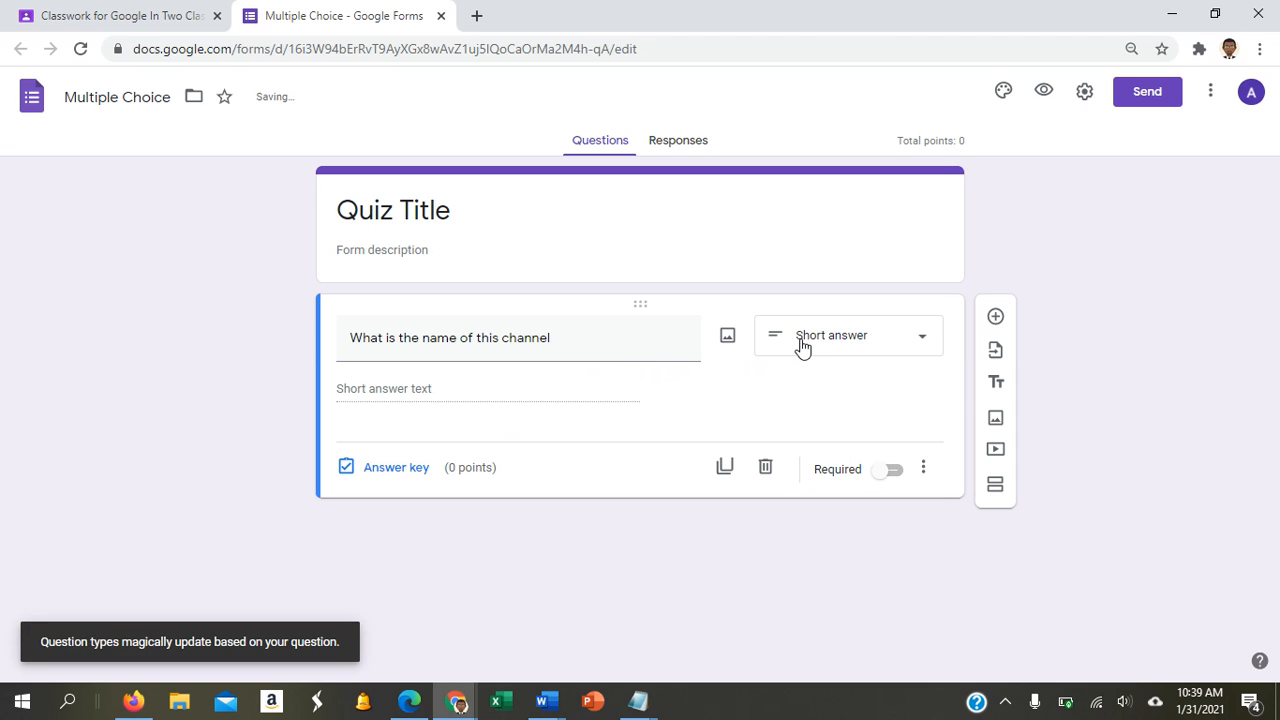
left_click(803, 349)
left_click(760, 290)
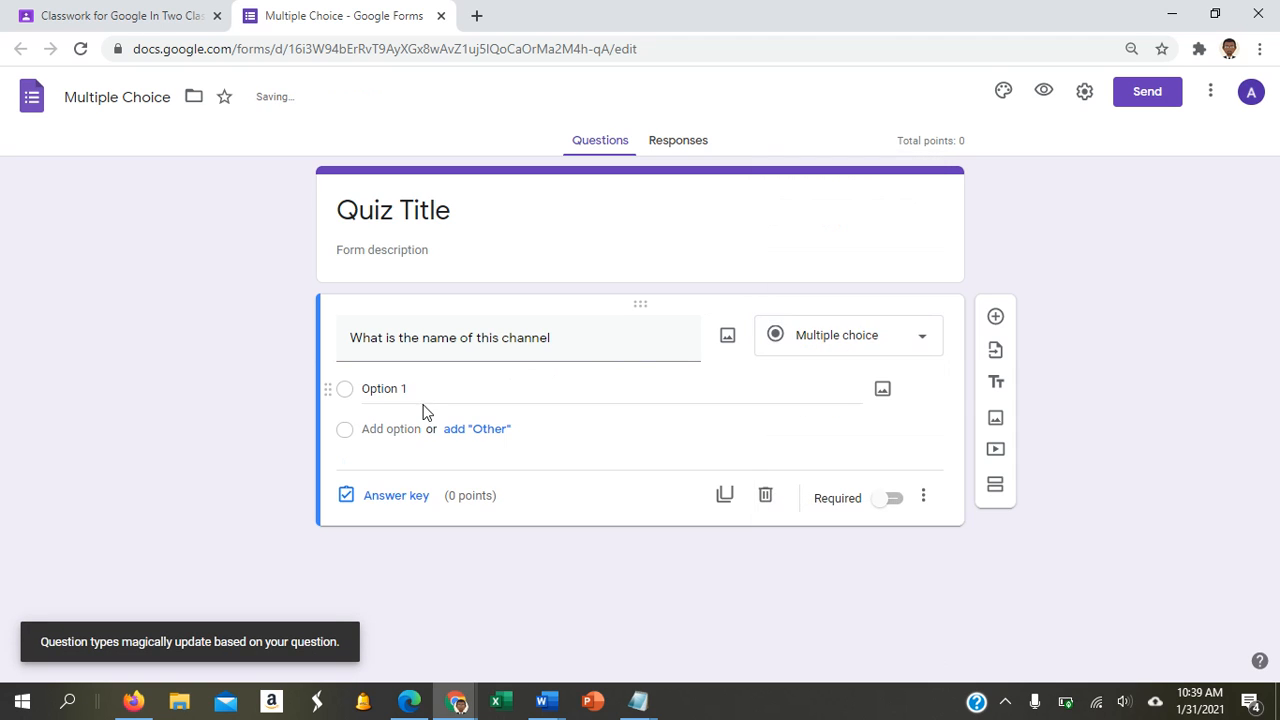
Enter "Google Inn Two" and "Google In Five" as the question's first two answer options.
left_click(392, 390)
type("Google ")
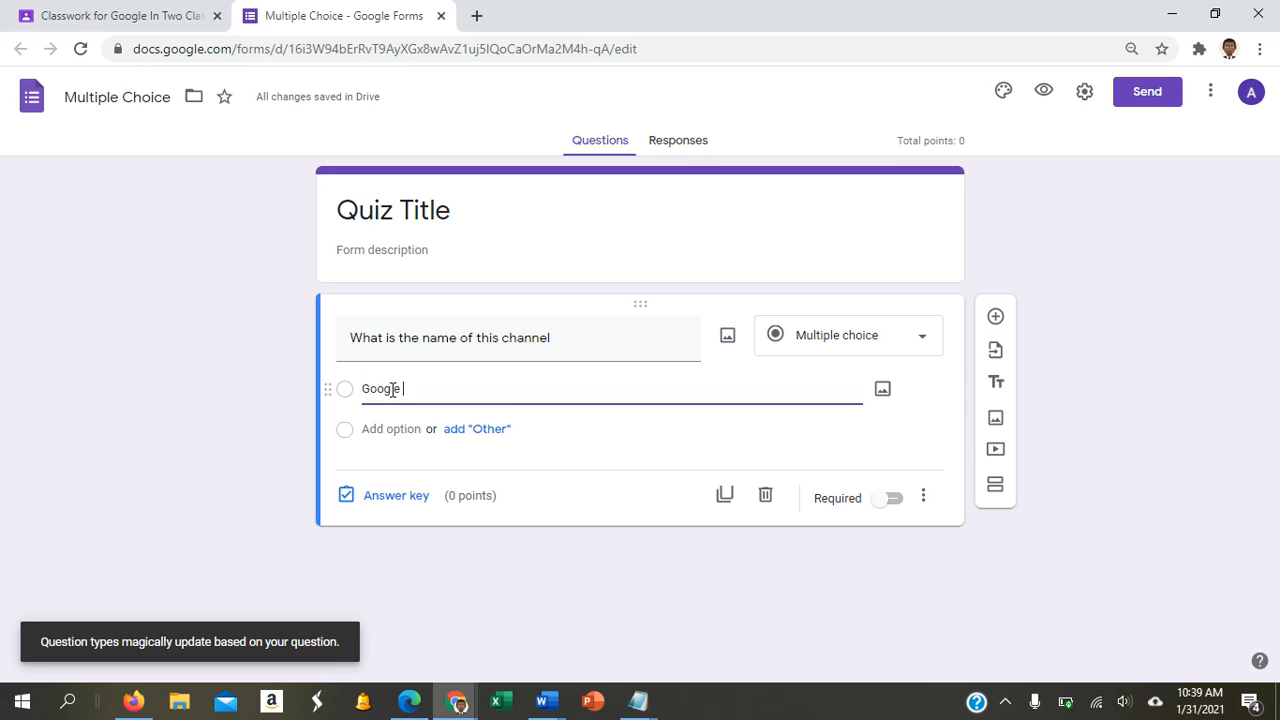
type("Inn Two")
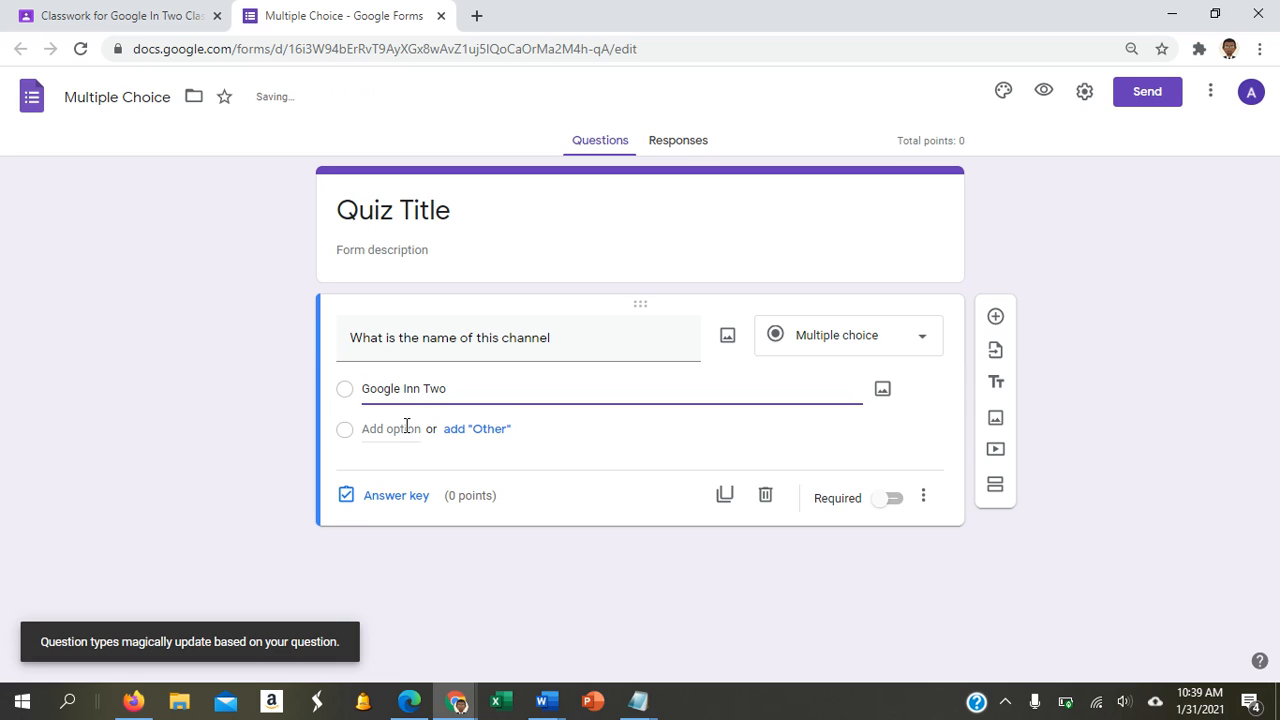
left_click(405, 428)
type("Google In")
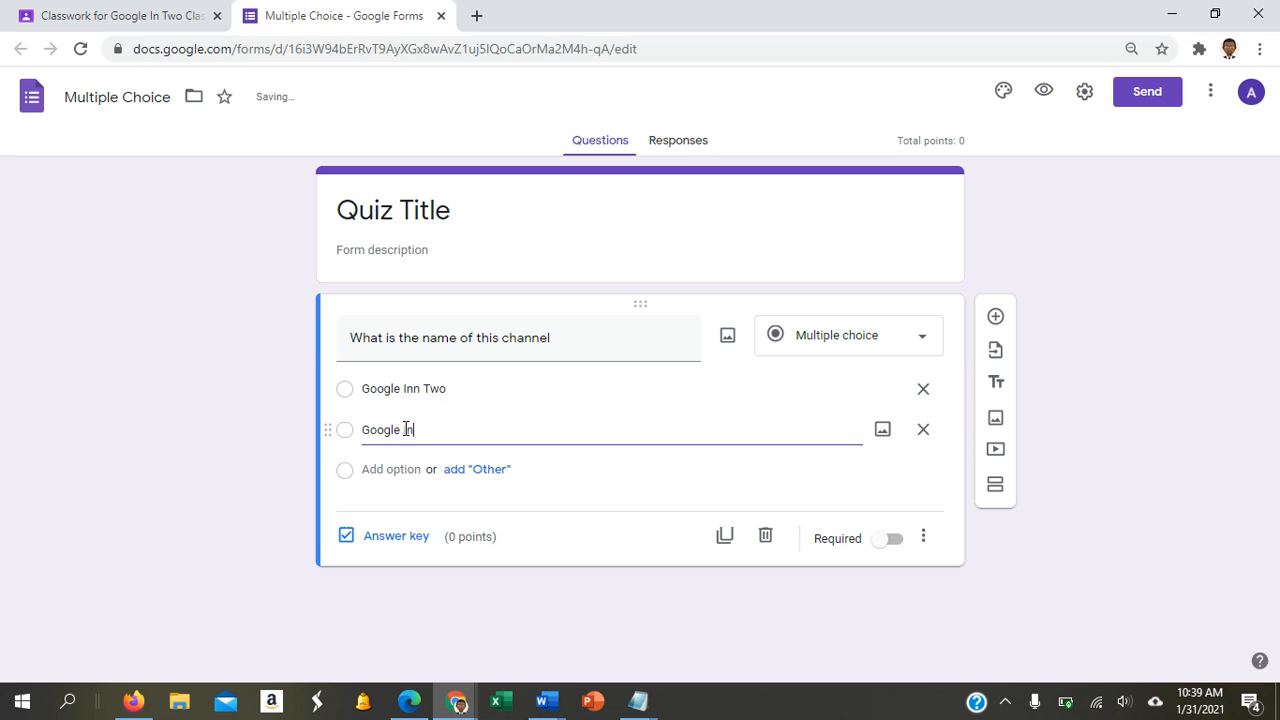
type(" Five")
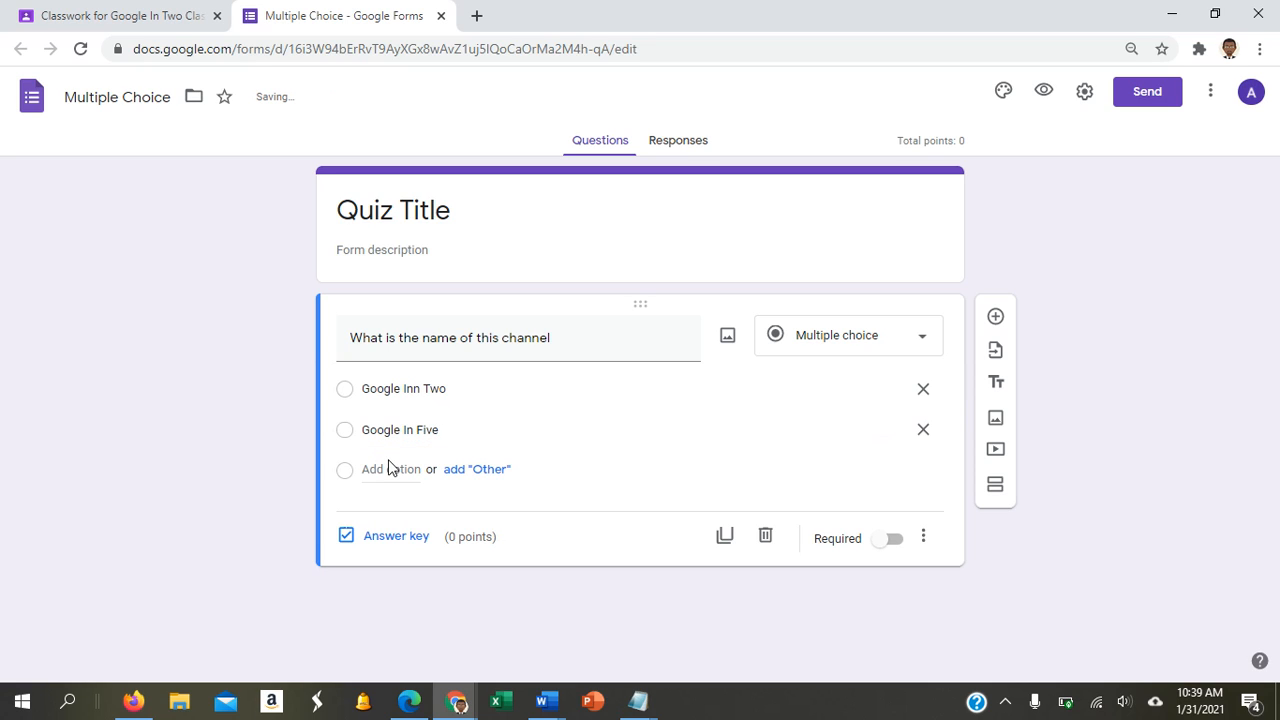
Add "Google One Hundred" and "Google in Zero" as the third and fourth answer options.
left_click(390, 469)
type("Goo")
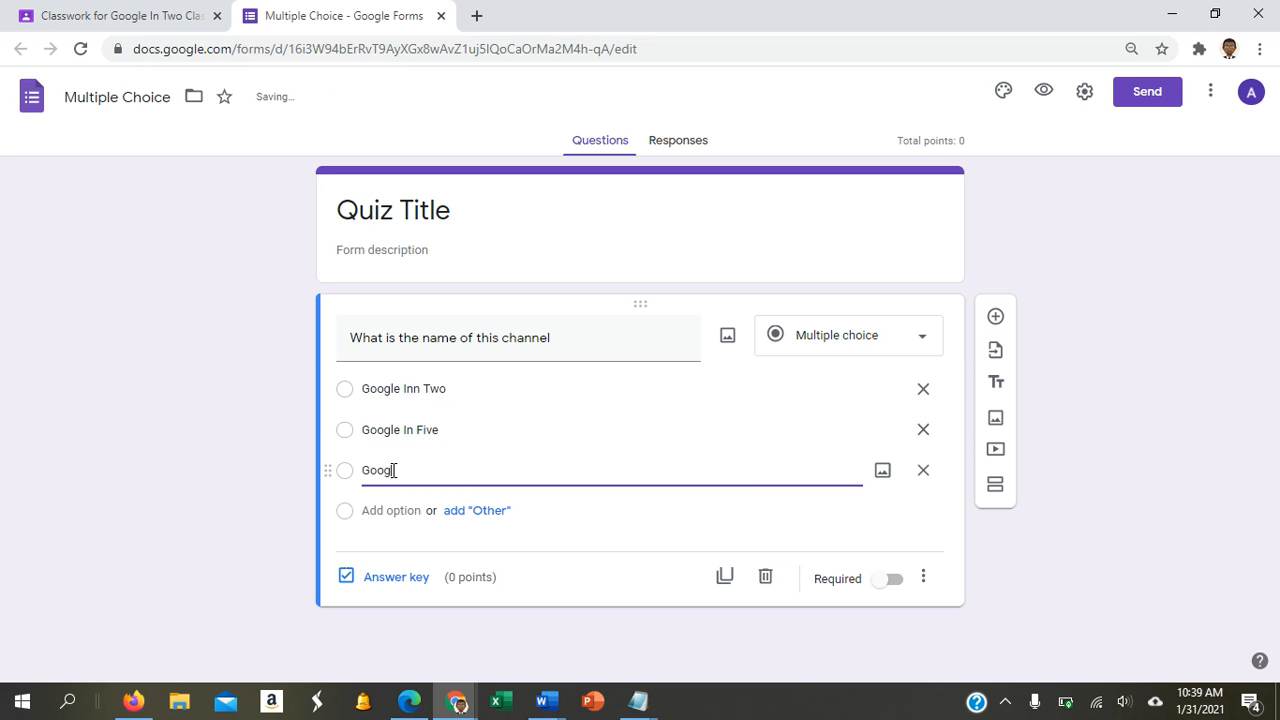
type("gle One Hundred")
left_click(385, 510)
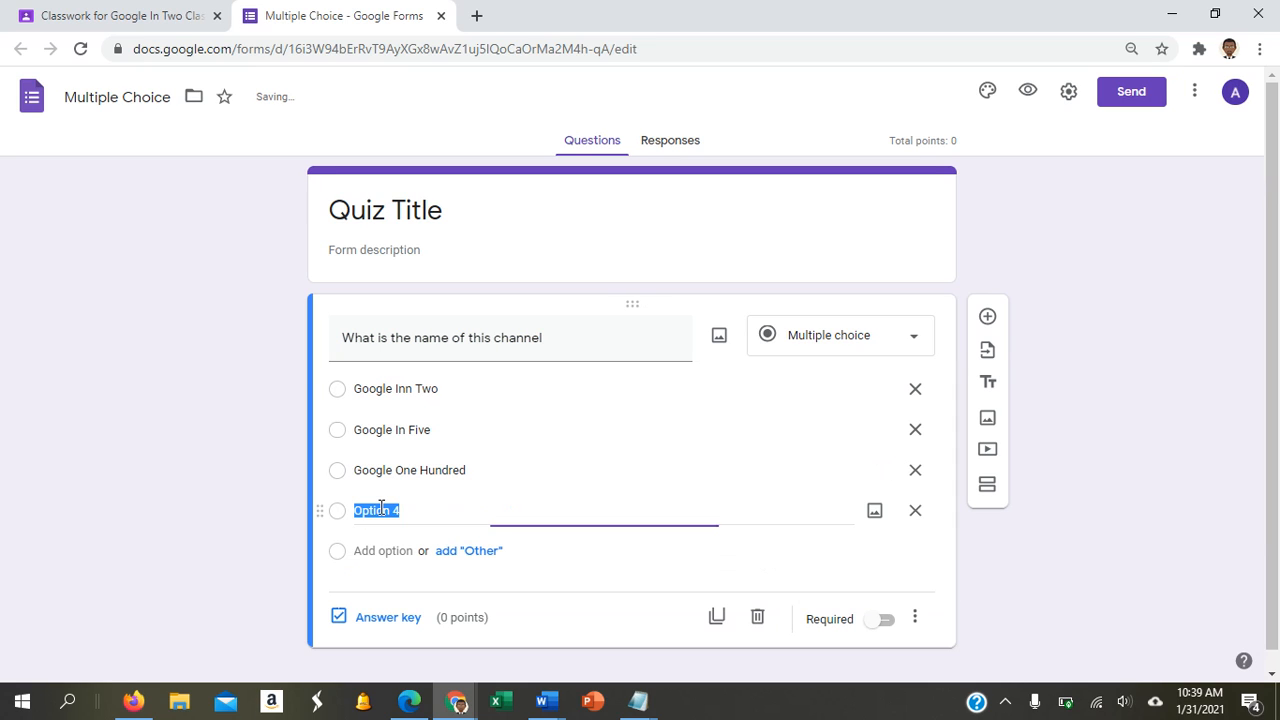
type("Google in Zero")
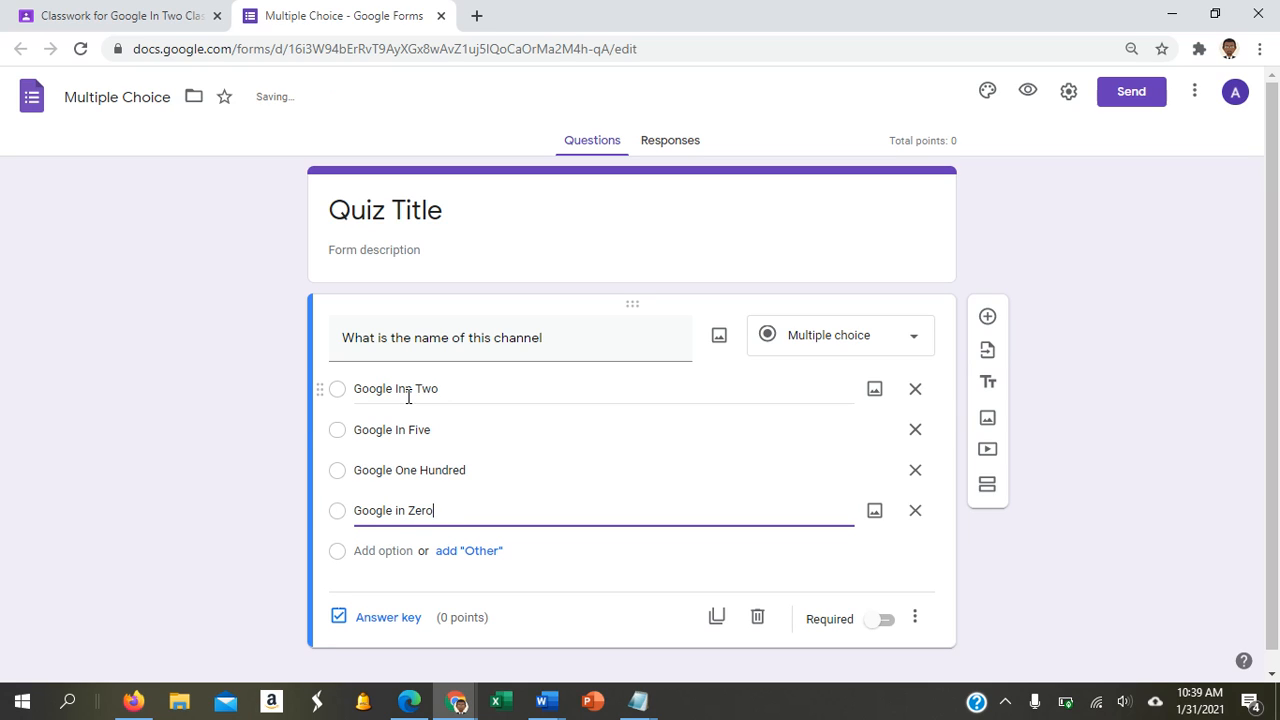
Correct the spelling of the first answer option to "Google In Two".
left_click(408, 390)
left_click(408, 390)
key("BackSpace")
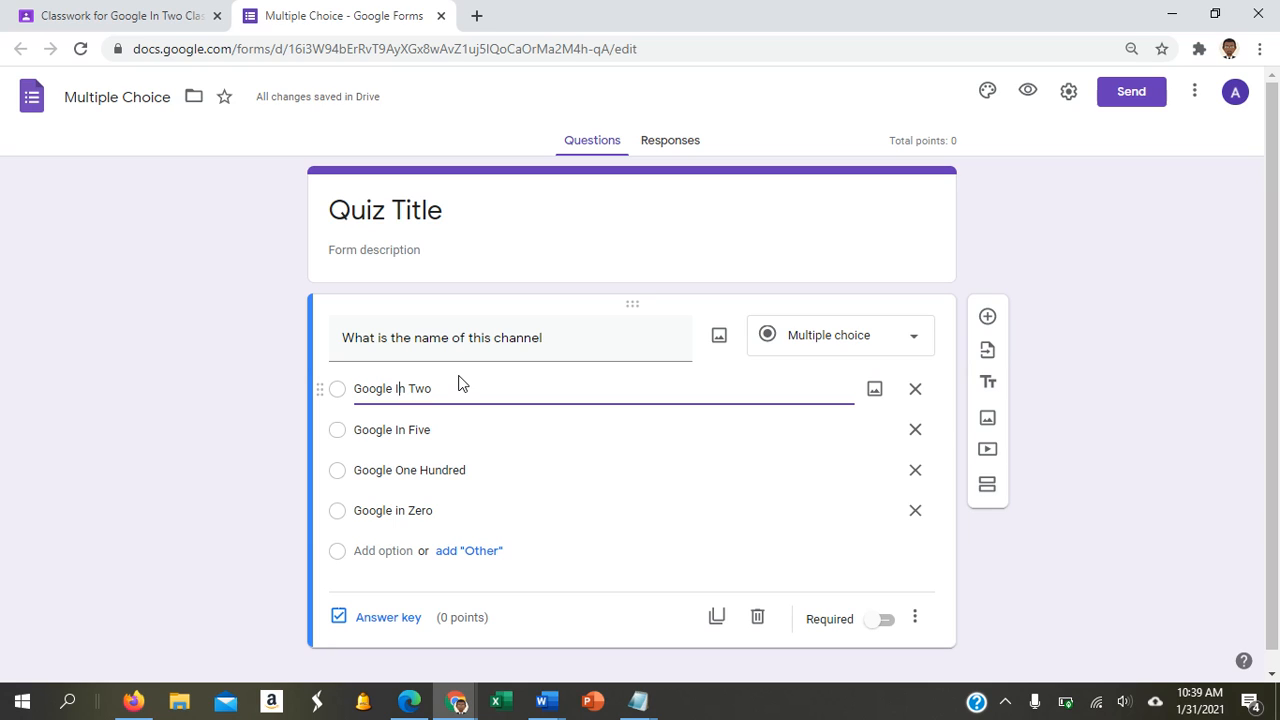
left_click(240, 468)
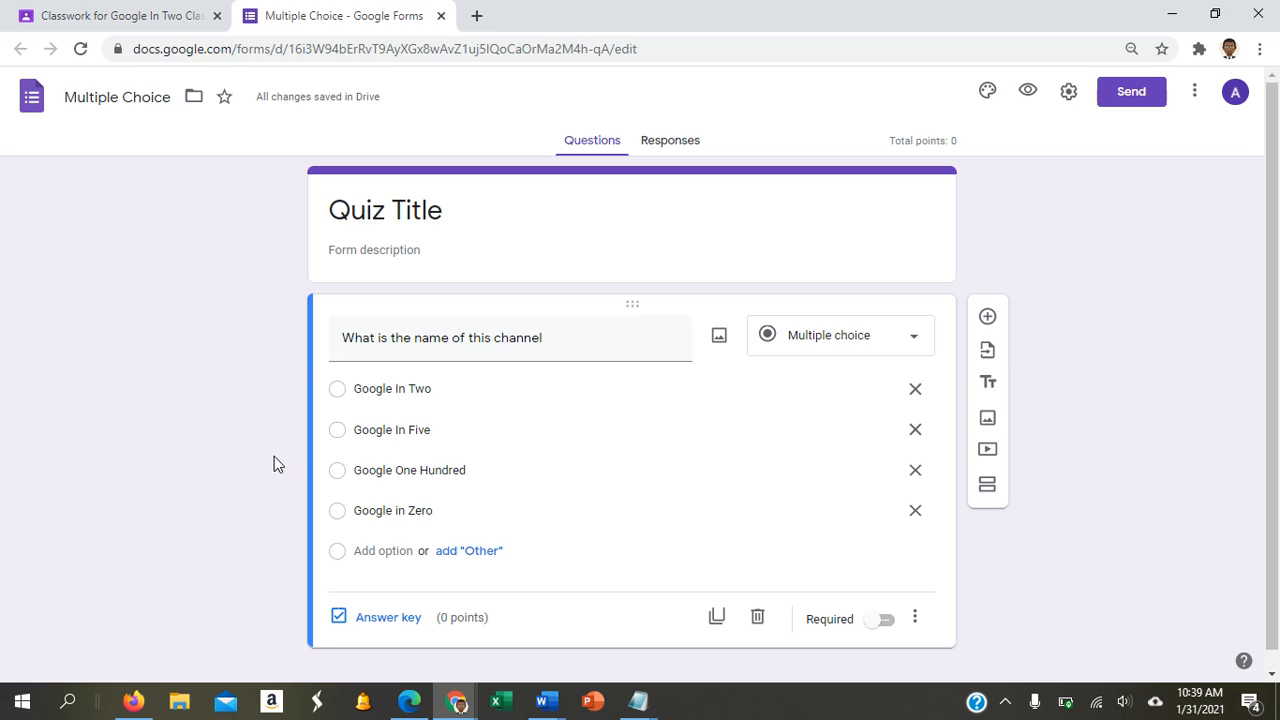
Set the first question's answer key to "Google In Two" and make it worth 1 point.
left_click(381, 620)
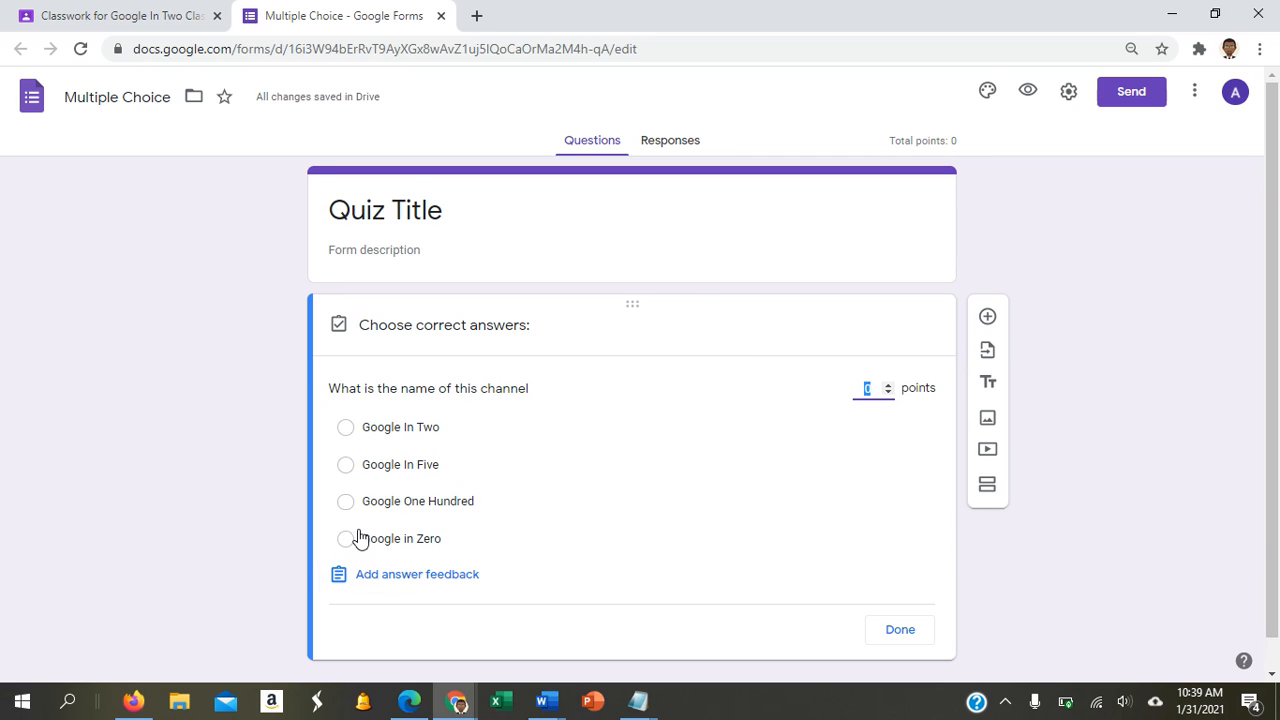
left_click(350, 430)
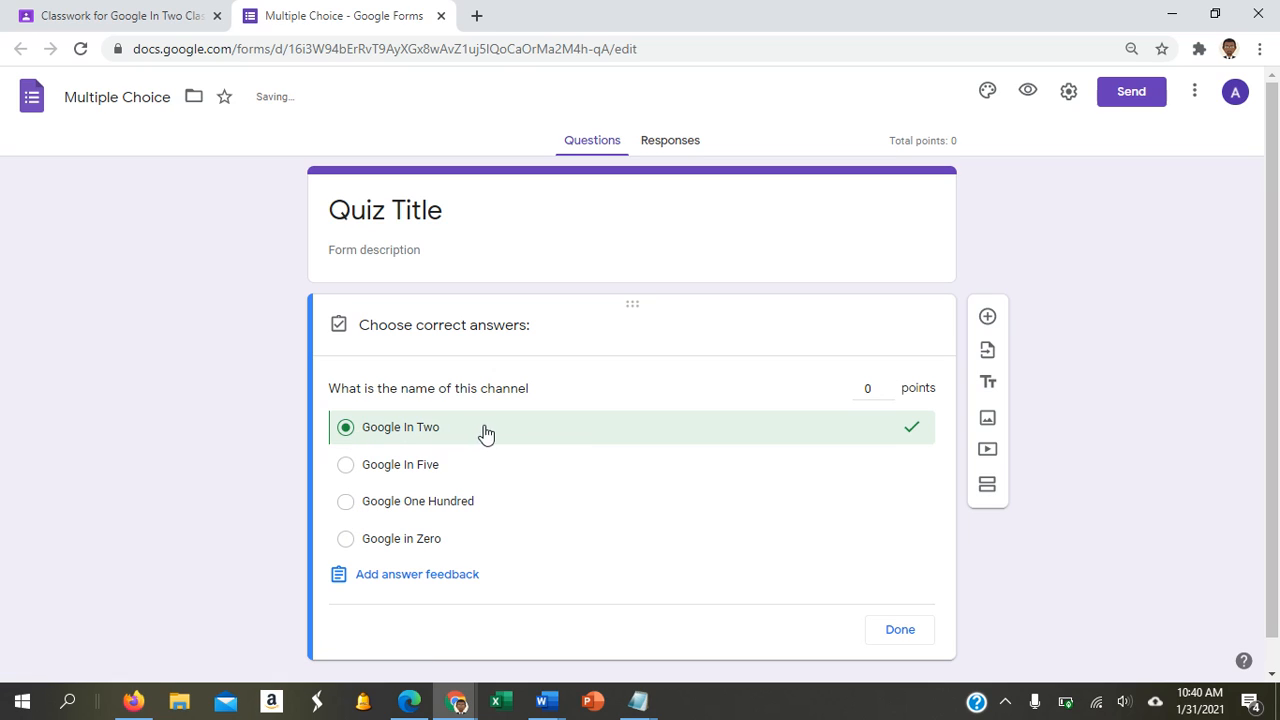
left_click(886, 386)
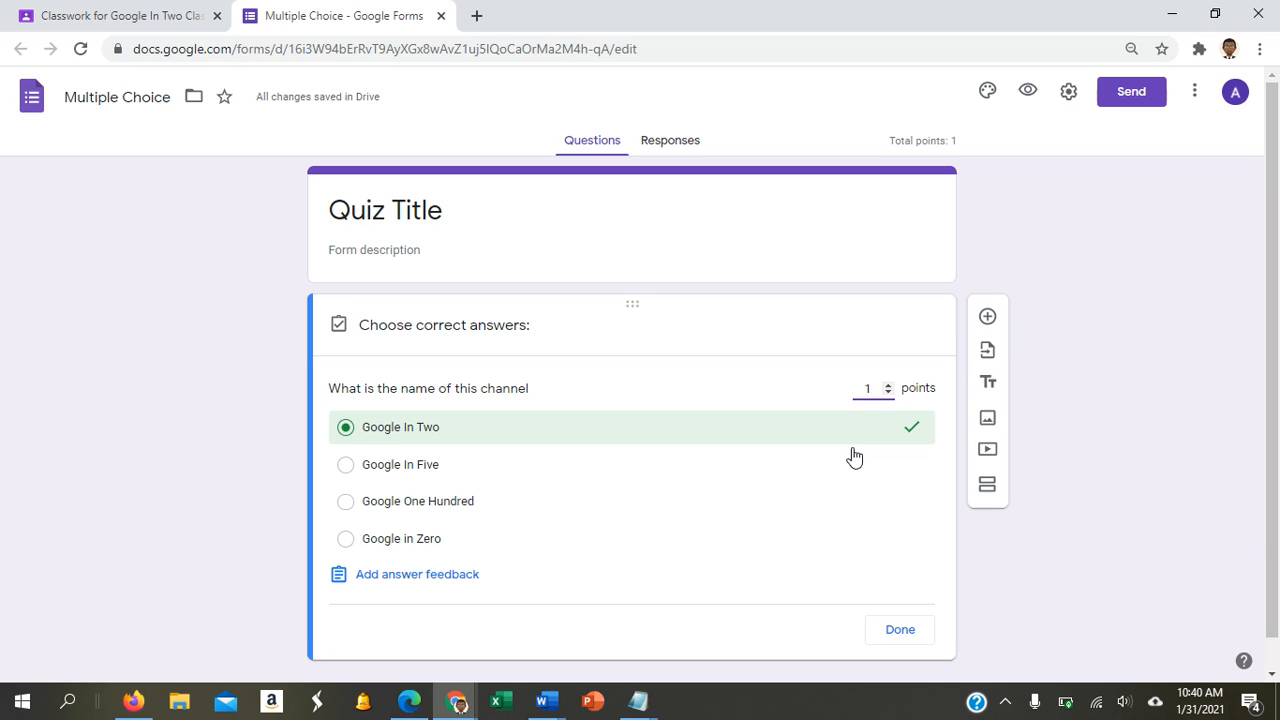
left_click(902, 631)
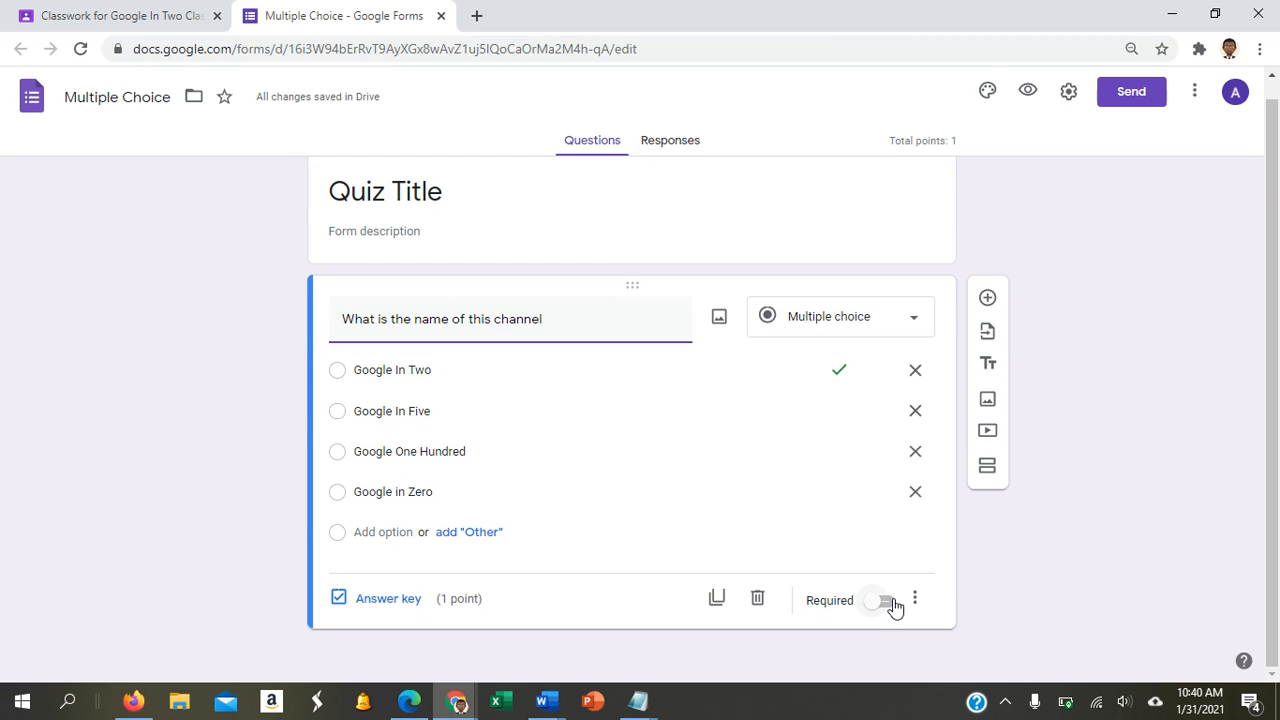
Add a second question worded "What app am I using to create this quiz?".
left_click(988, 300)
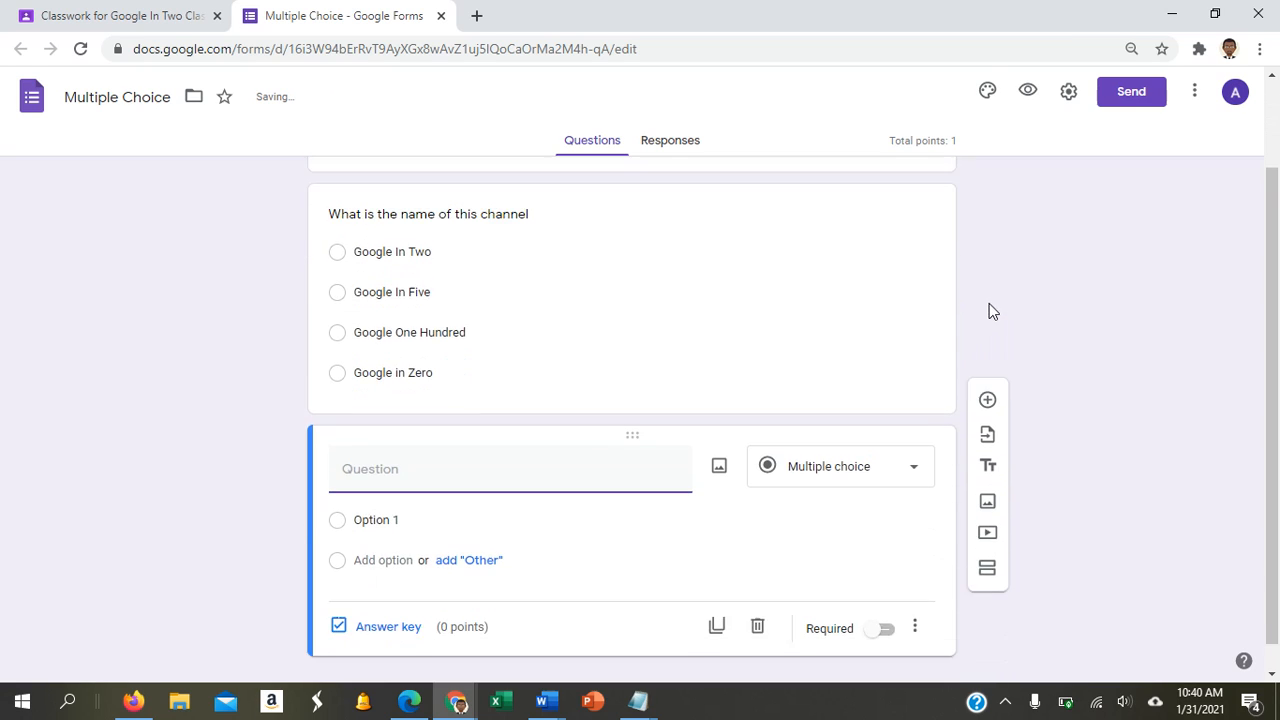
type("What")
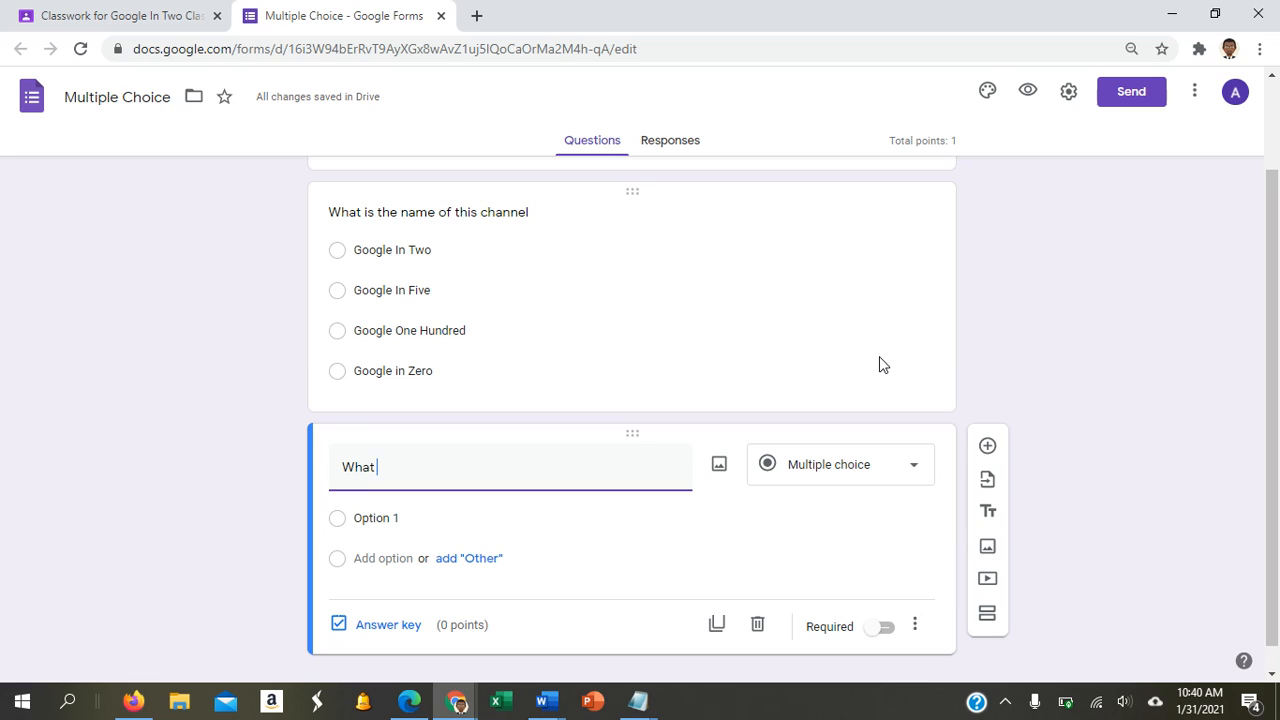
type(" app am I")
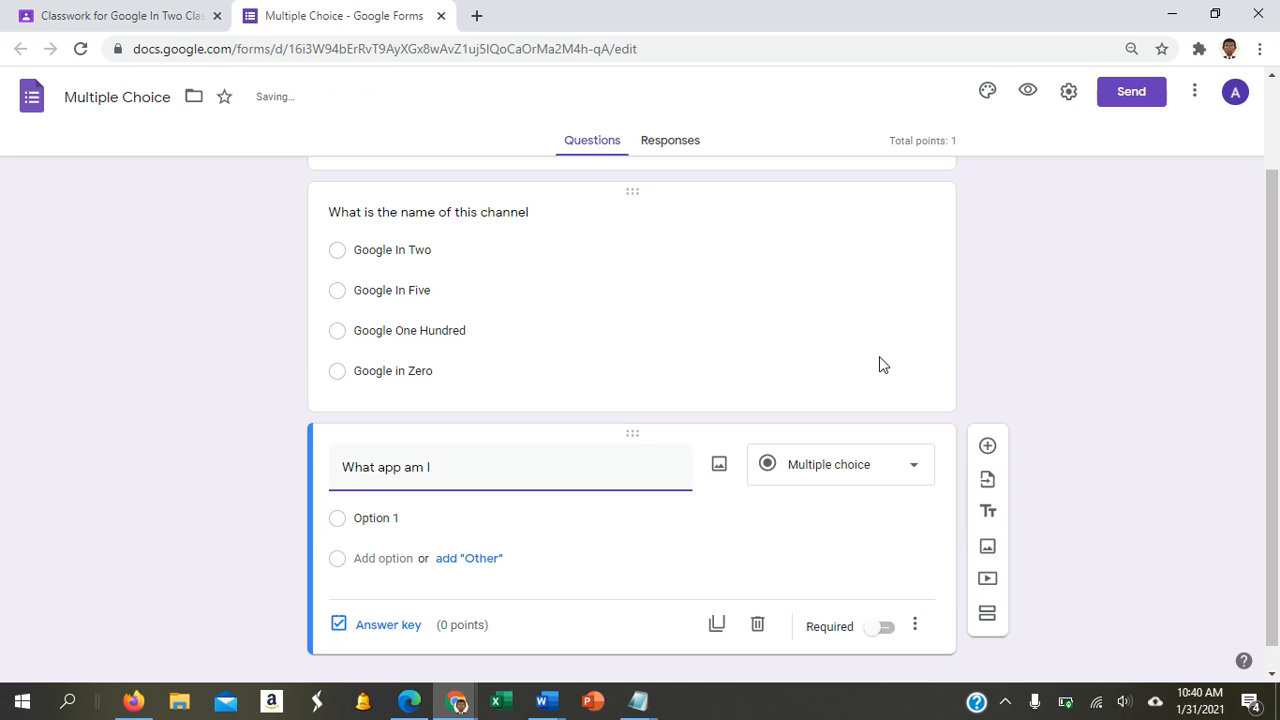
type(" using to create this quiz?")
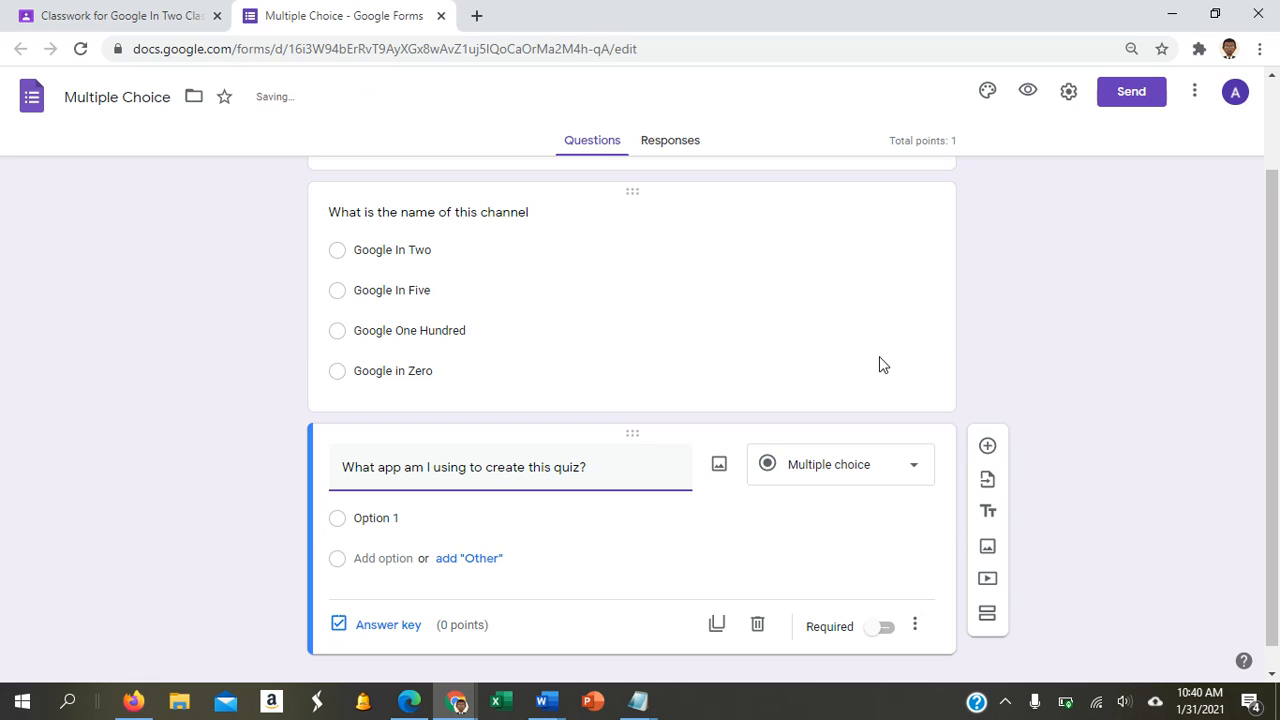
Enter "Google Sheets" and "Google Docs" as the second question's first two answer options.
left_click(452, 513)
type("G")
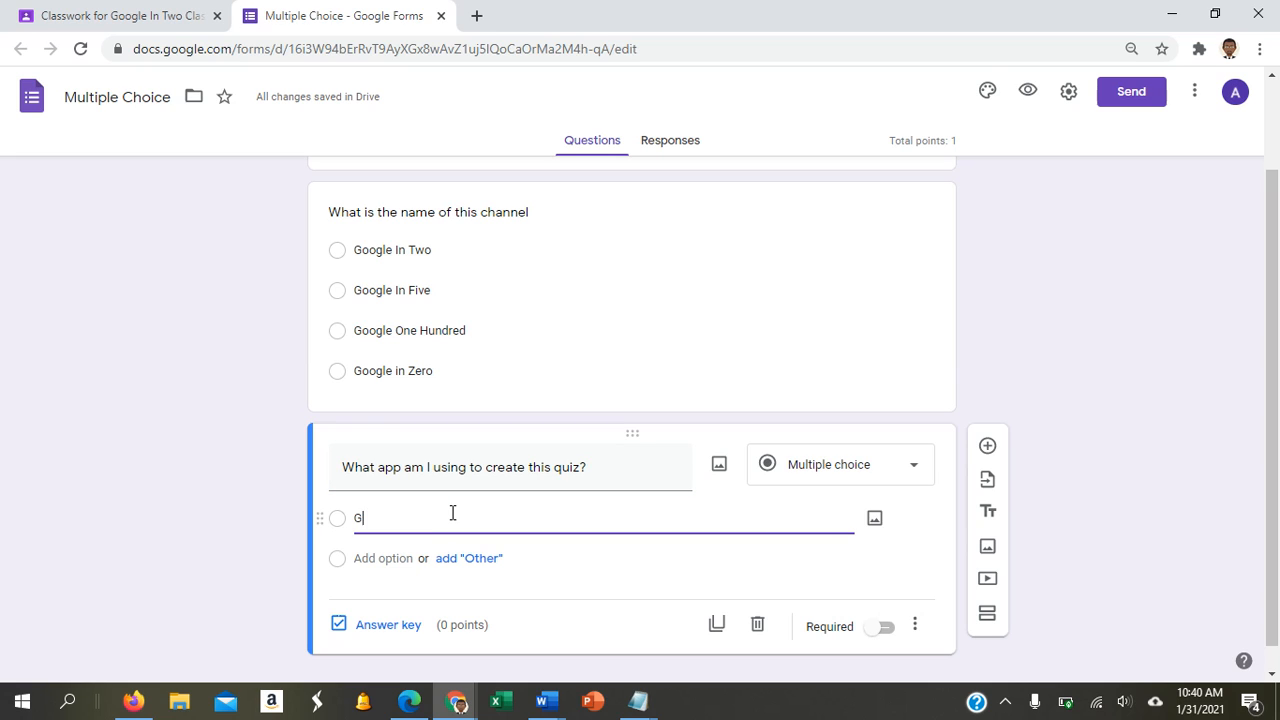
type("oogle Sheets")
left_click(383, 560)
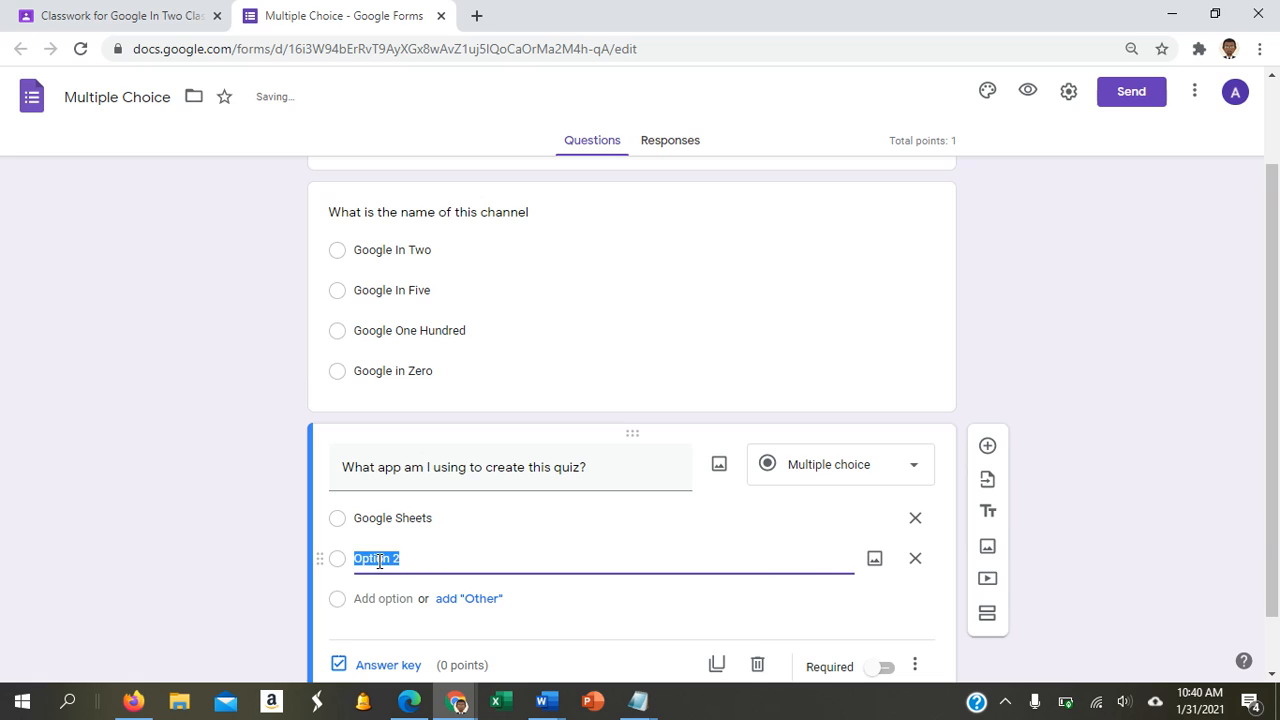
type("Google Docs")
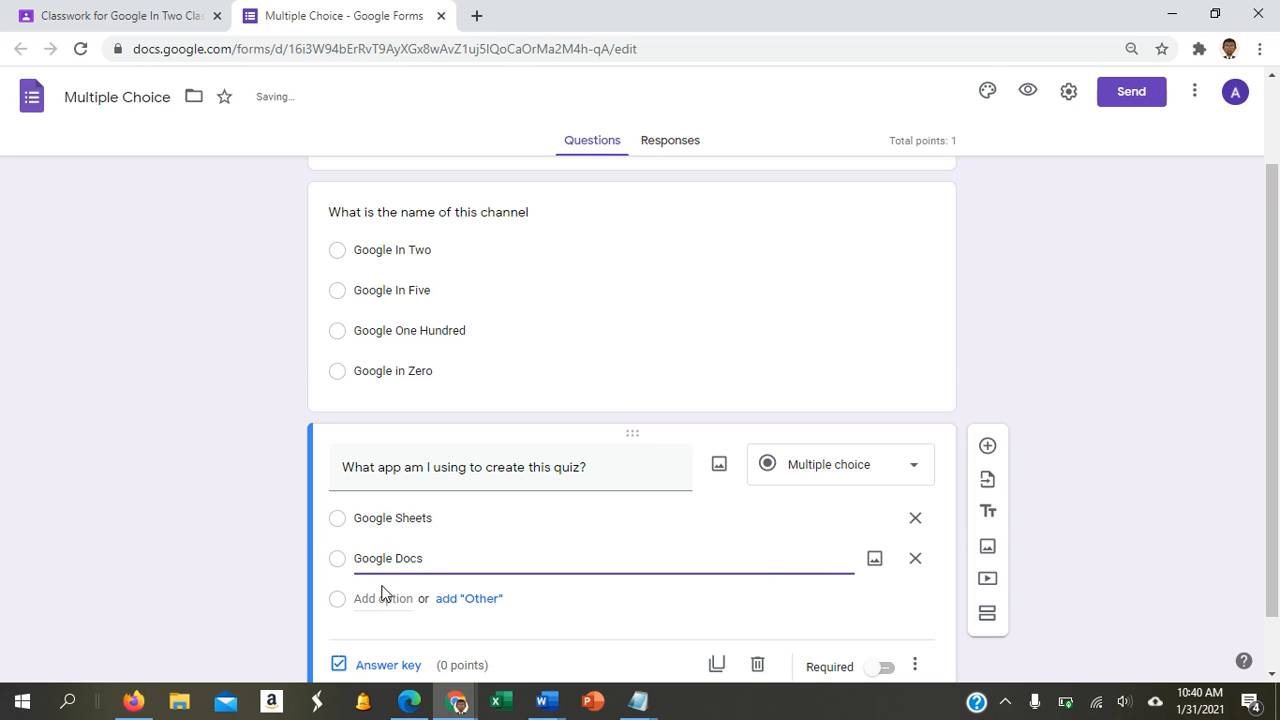
Add "Google Forms" and "Google Slides" as the second question's third and fourth answer options.
left_click(380, 598)
type("Google Forms")
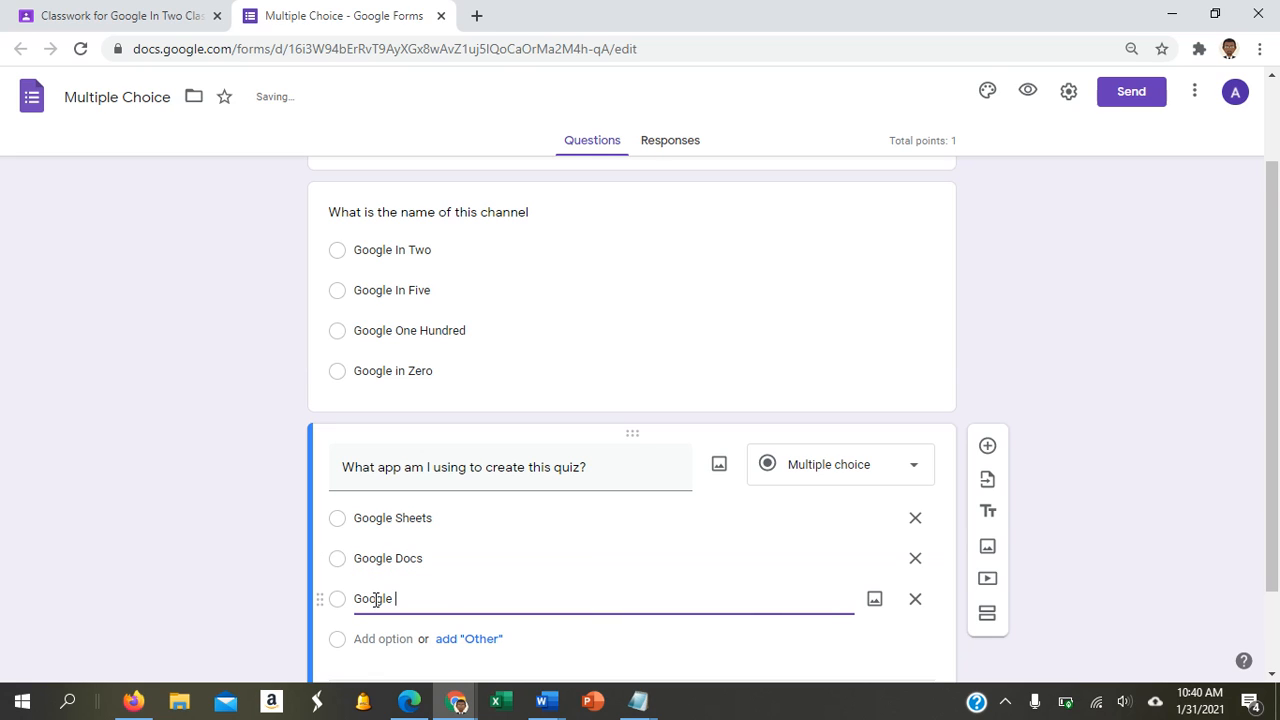
left_click(388, 636)
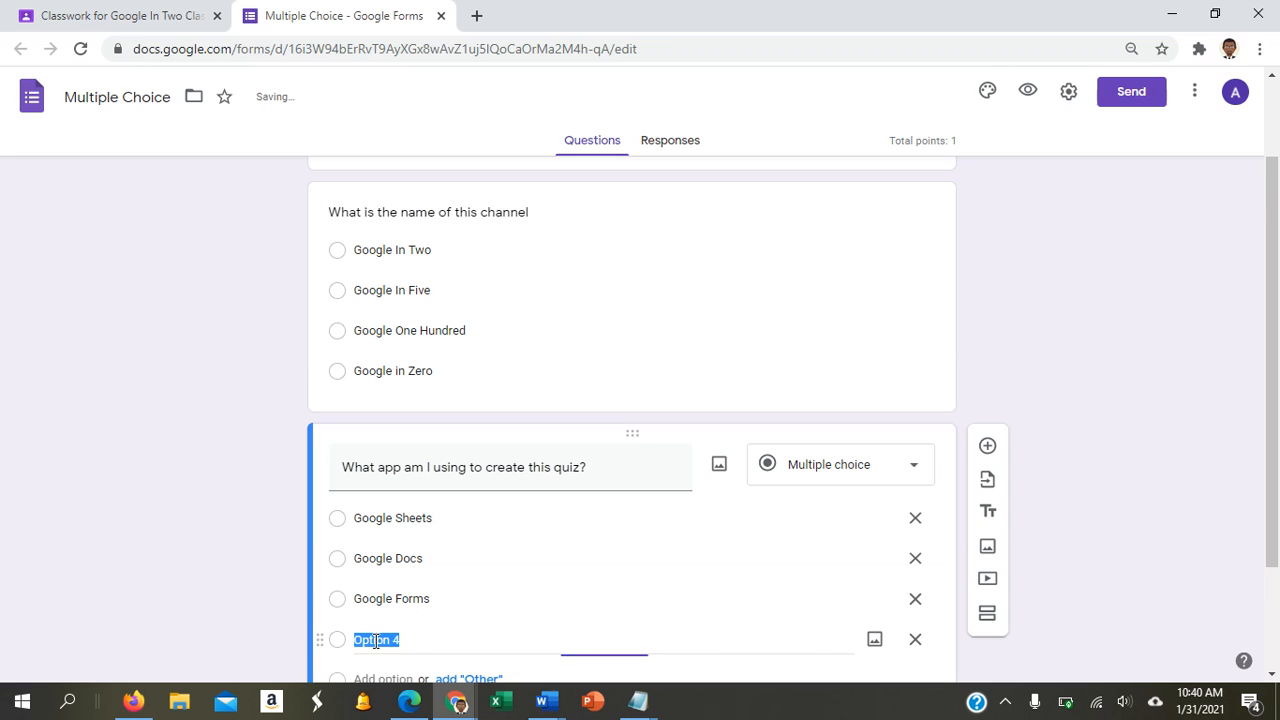
type("Google Slides")
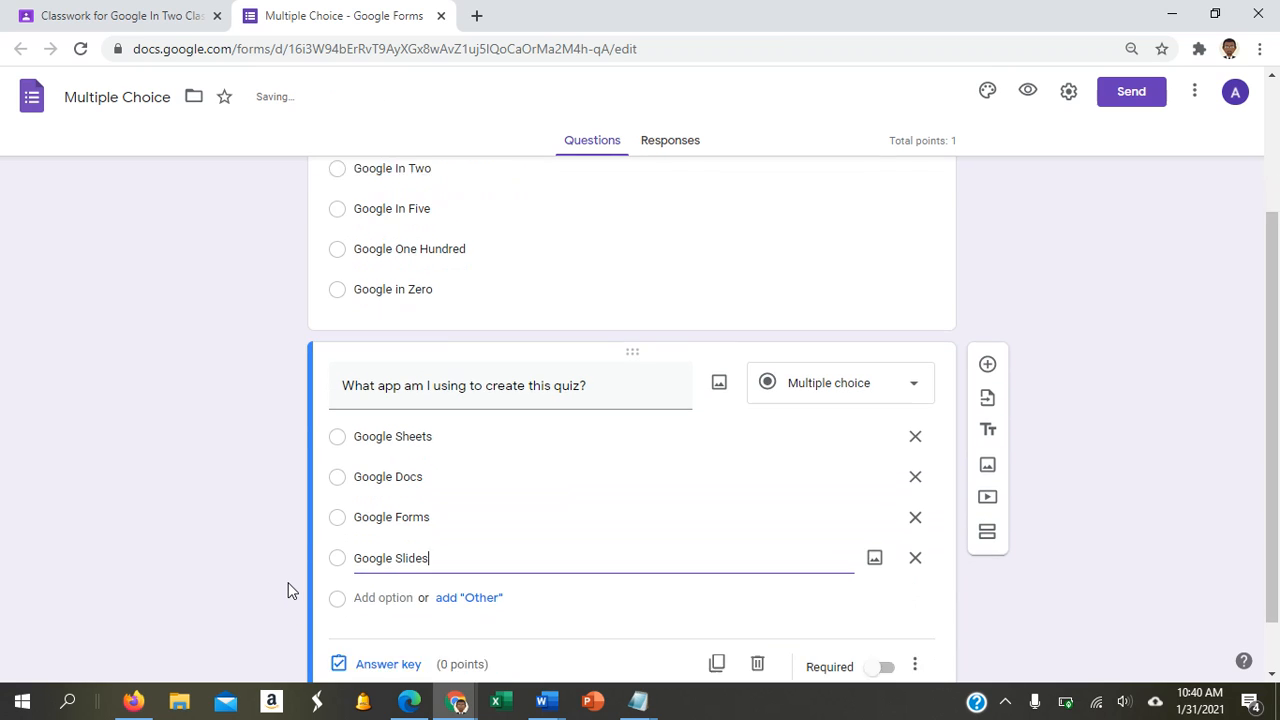
Set the second question's answer key to "Google Forms" and make it worth 1 point.
scroll(288, 590, "down", 1)
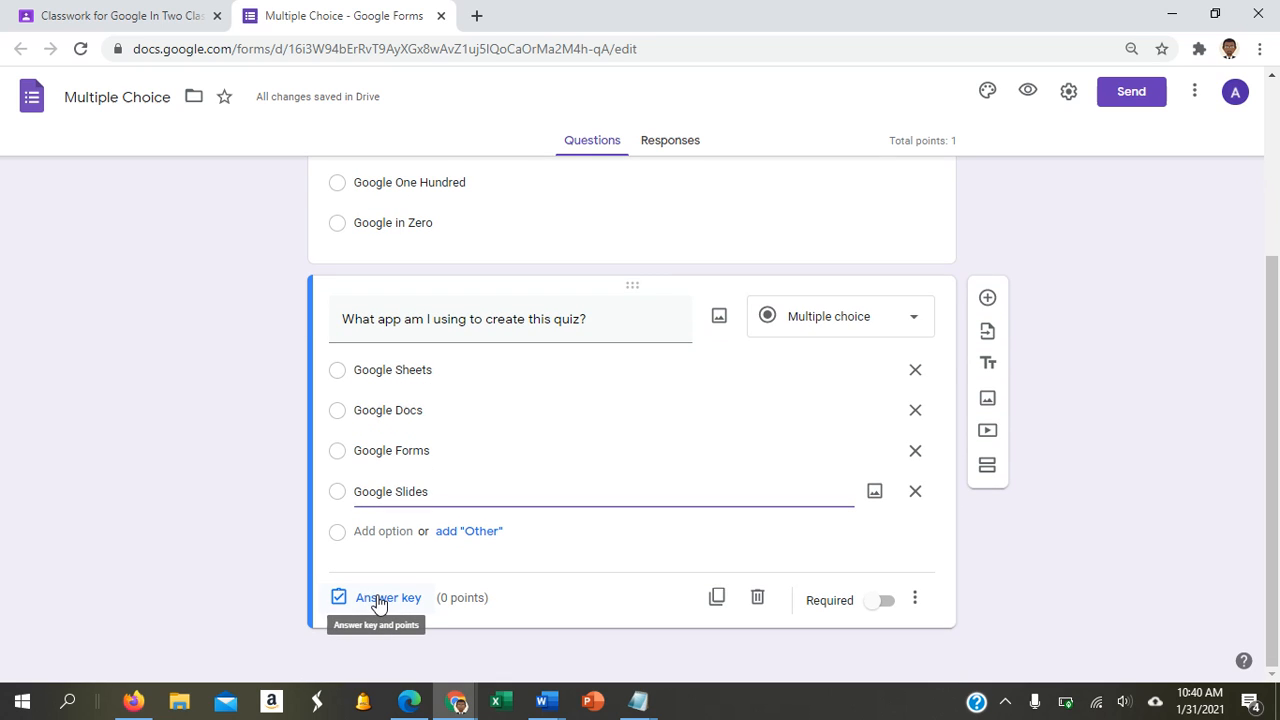
left_click(377, 599)
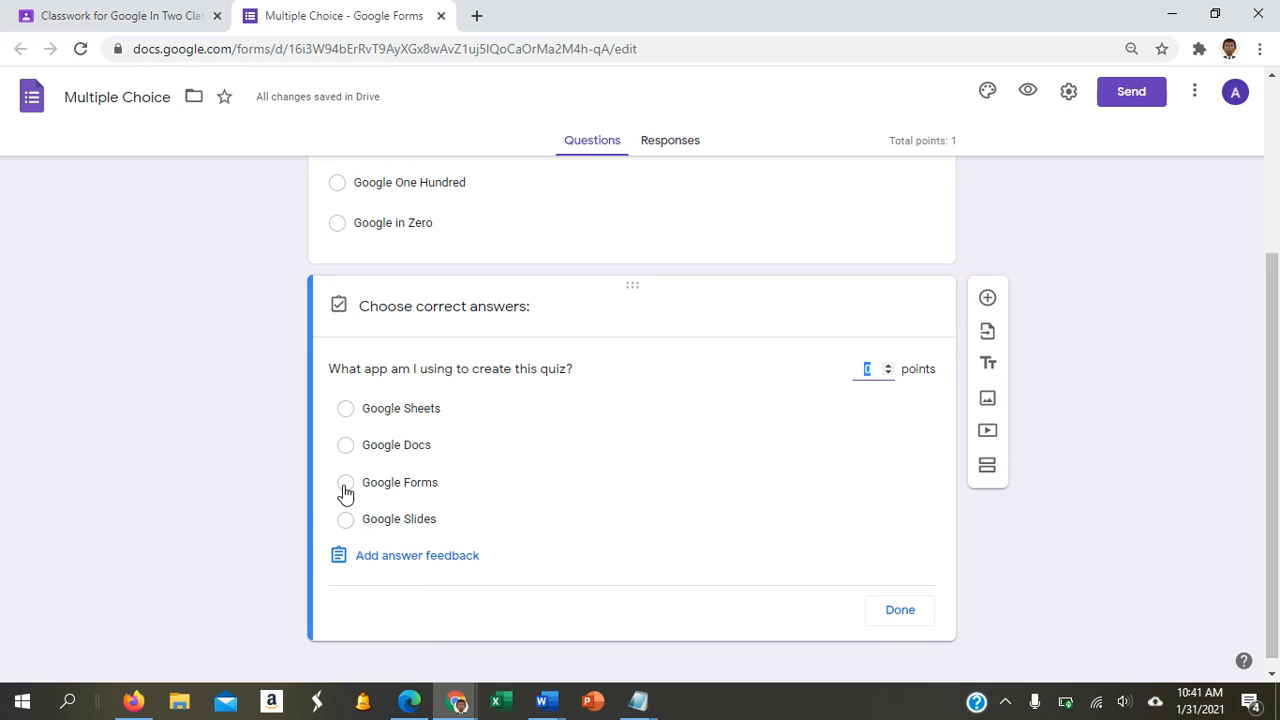
left_click(345, 484)
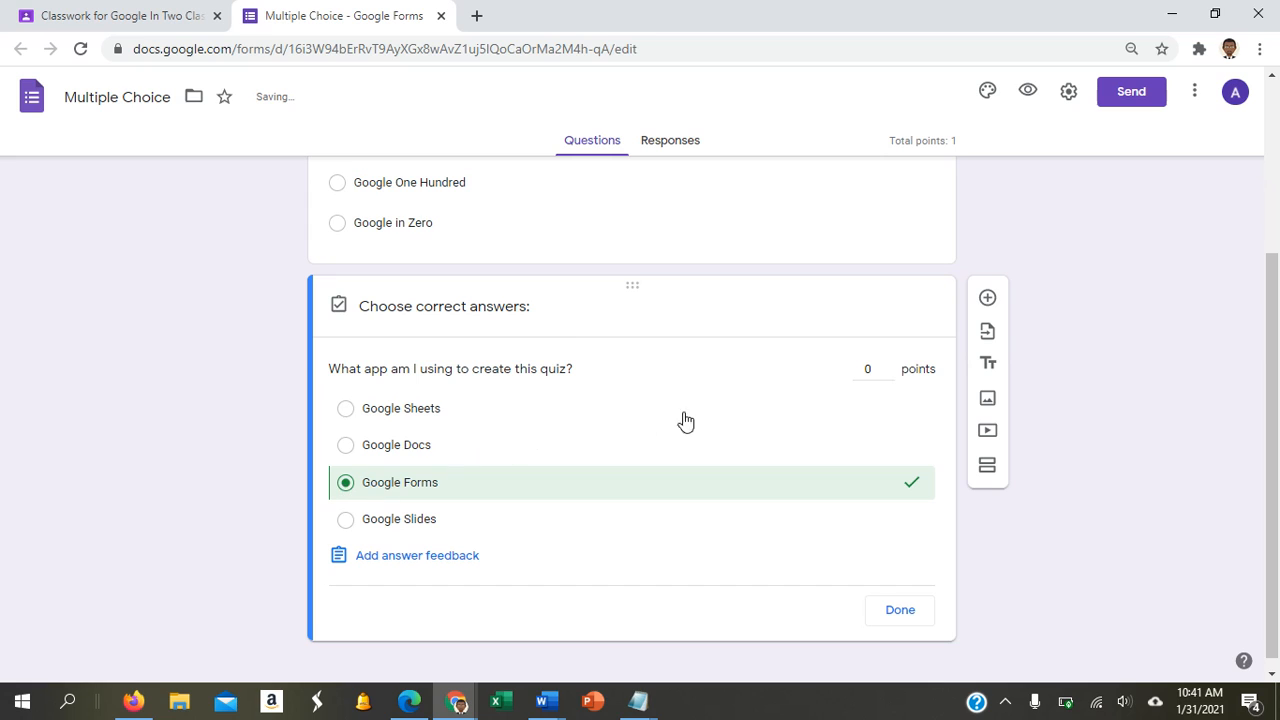
left_click(888, 365)
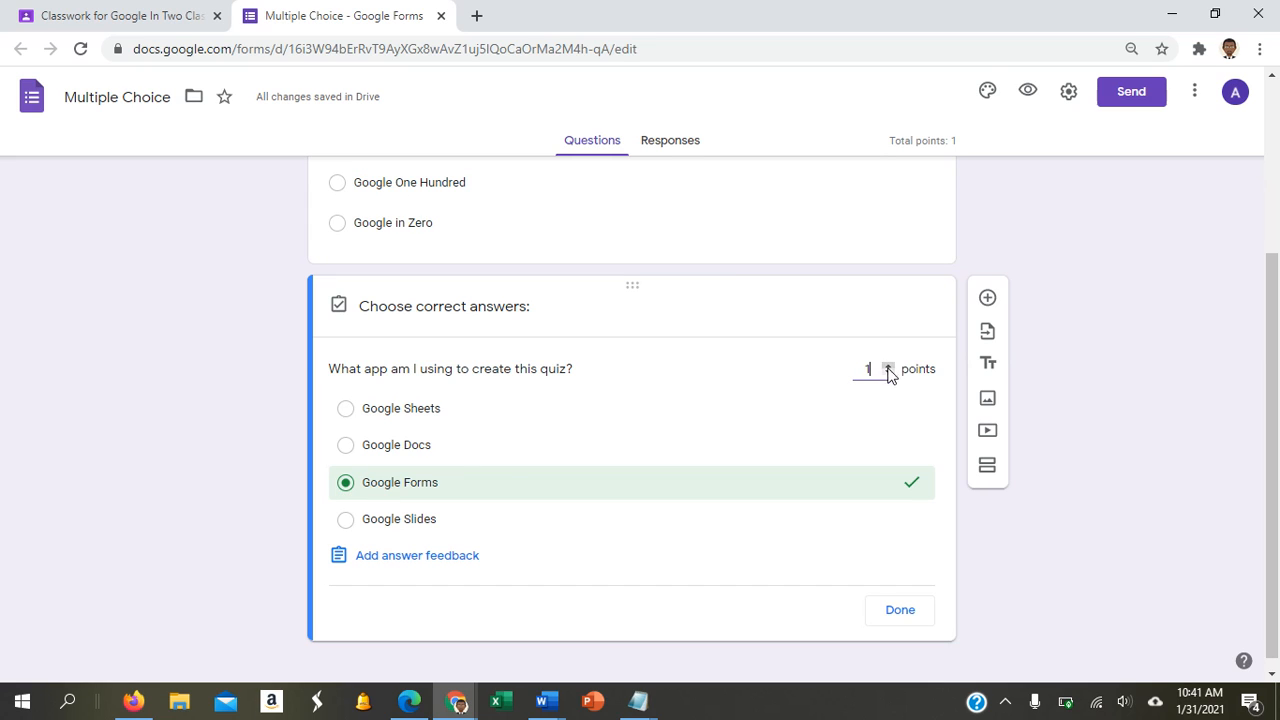
left_click(902, 611)
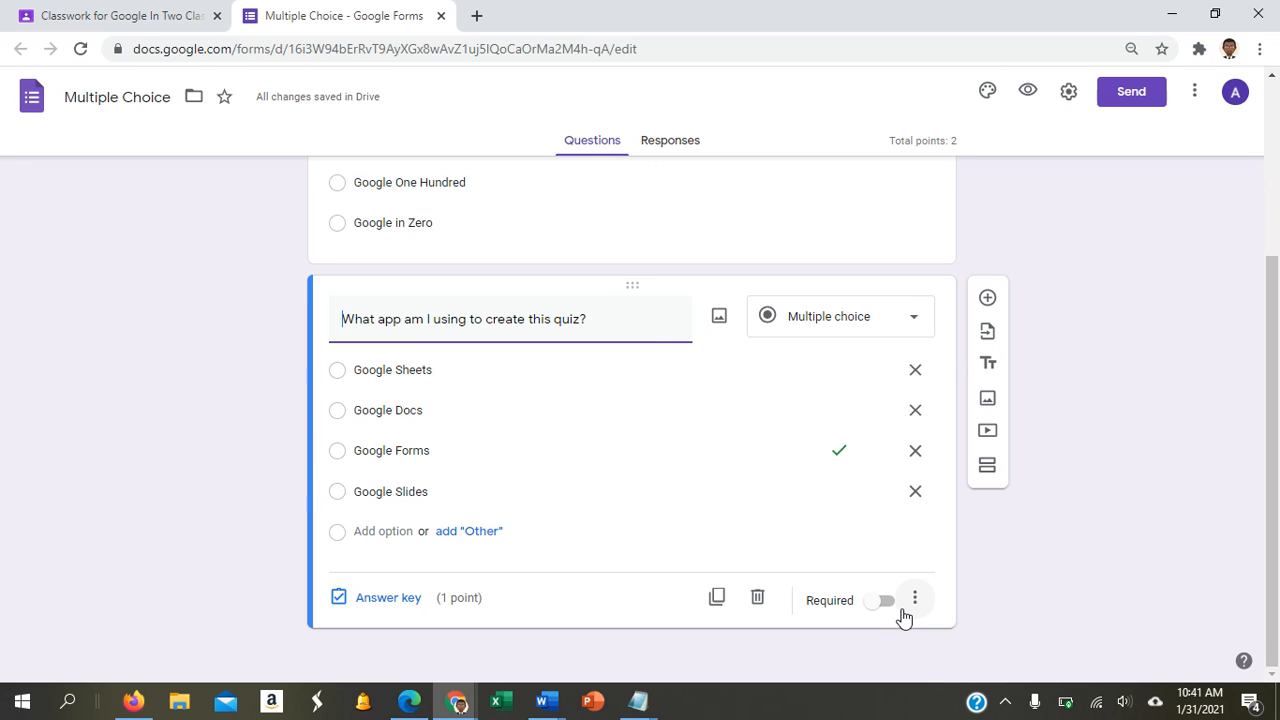
Close the finished quiz form and assign Multiple Choice Quiz #1 to the class.
scroll(904, 617, "up", 3)
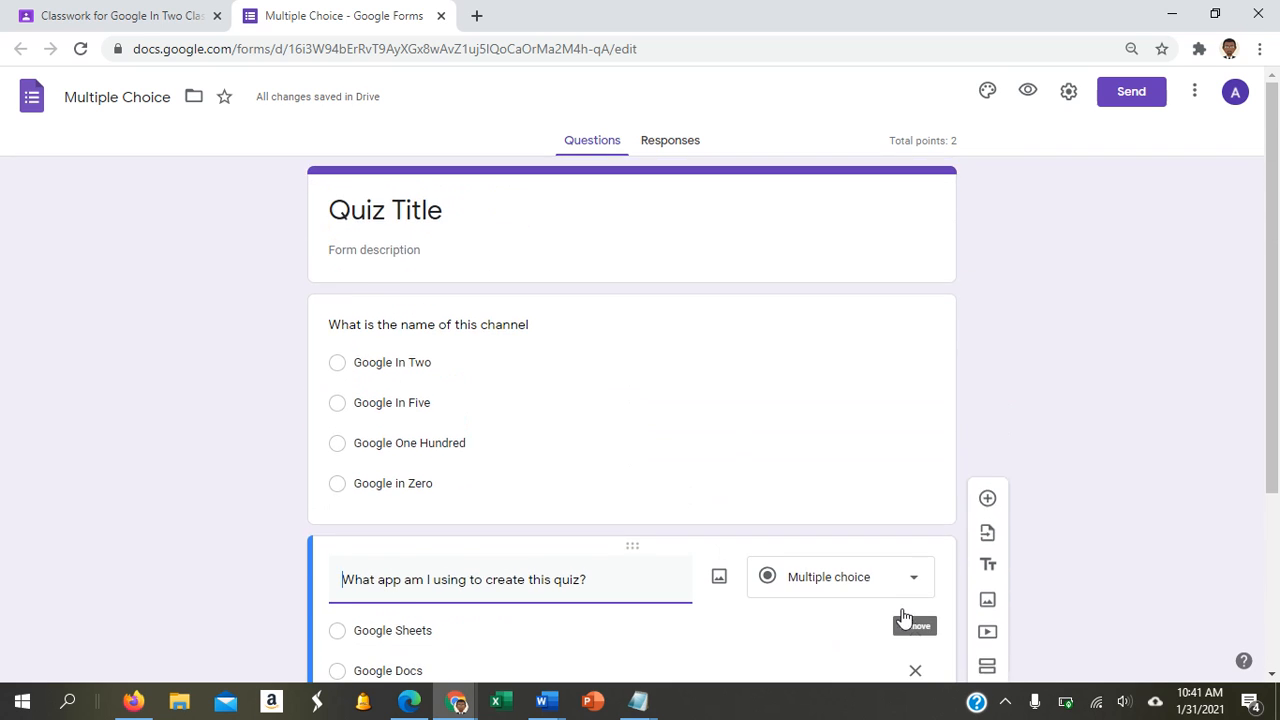
scroll(904, 617, "down", 1)
scroll(904, 617, "up", 1)
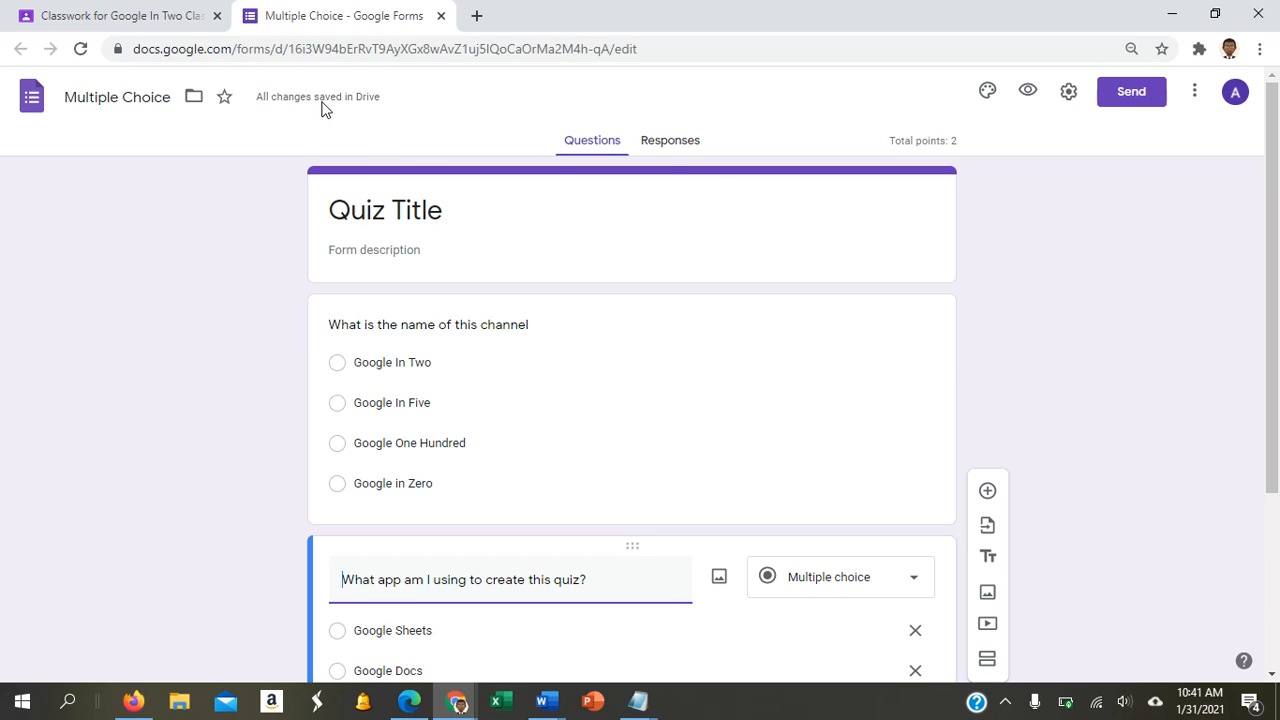
left_click(441, 17)
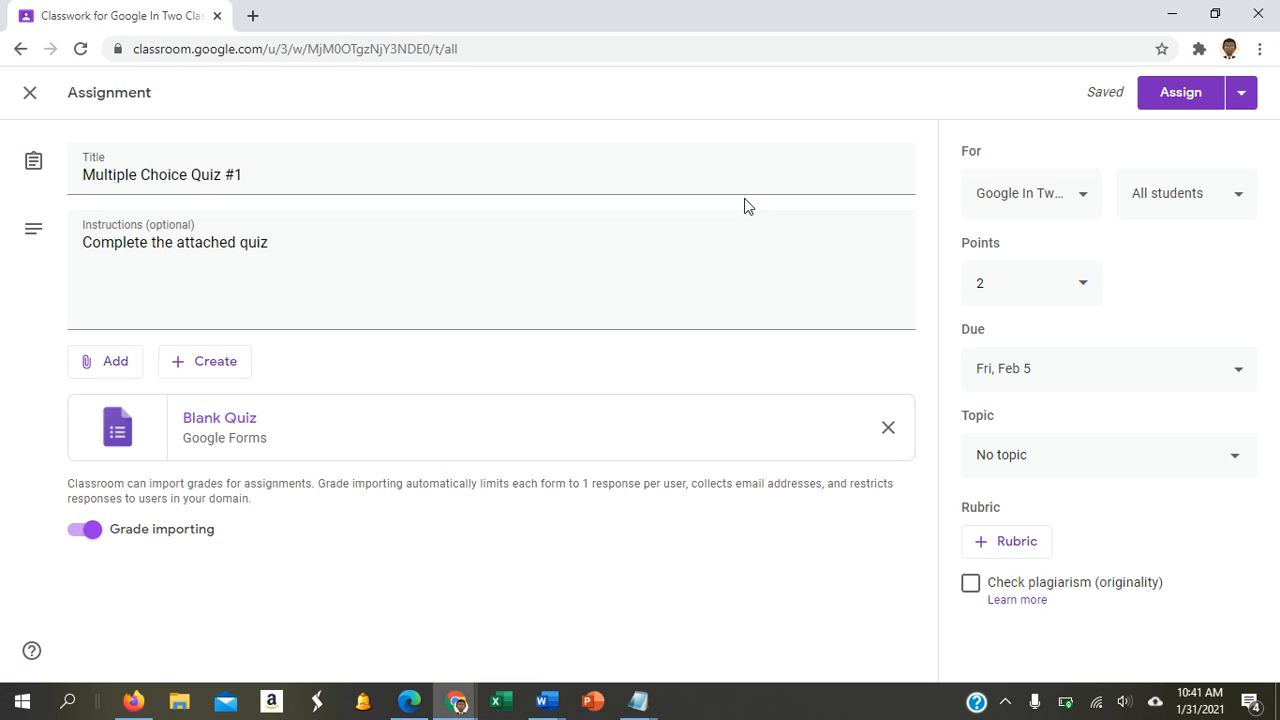
left_click(1167, 100)
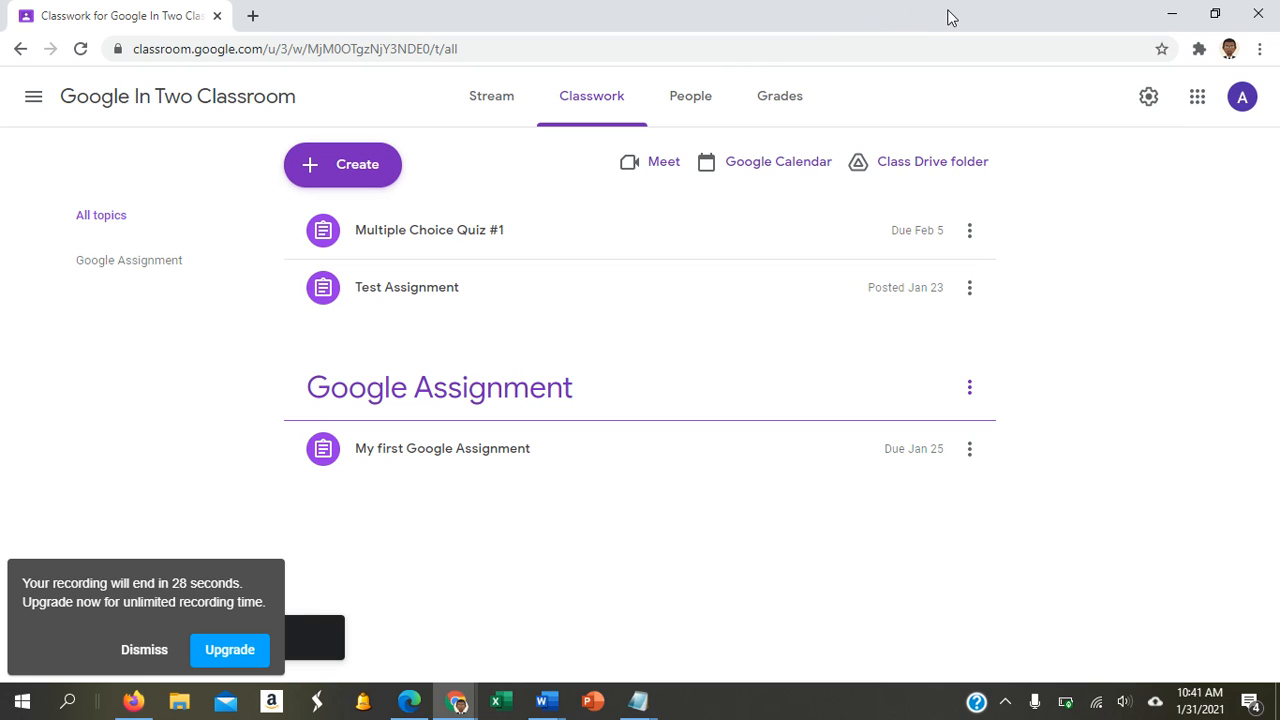
Switch to the student's Google Classroom window in Microsoft Edge and make it fill the screen.
left_click_drag(948, 16, 2, 45)
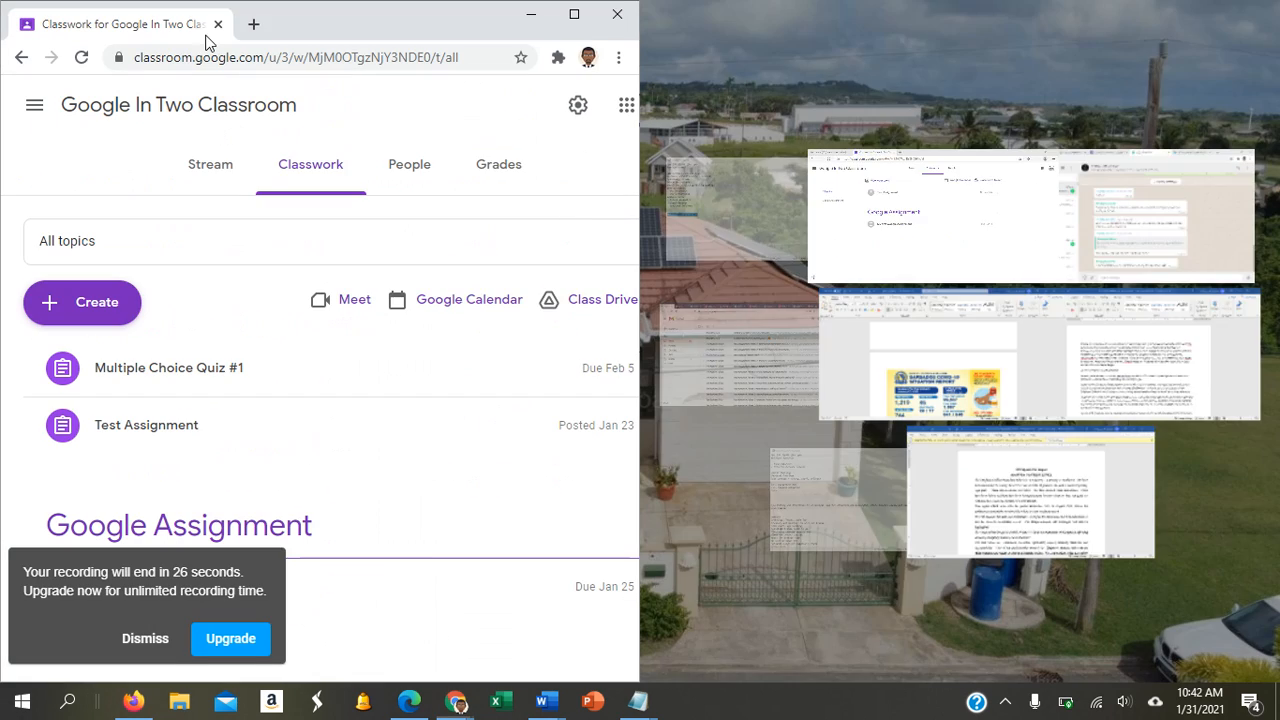
left_click(942, 160)
left_click(1212, 14)
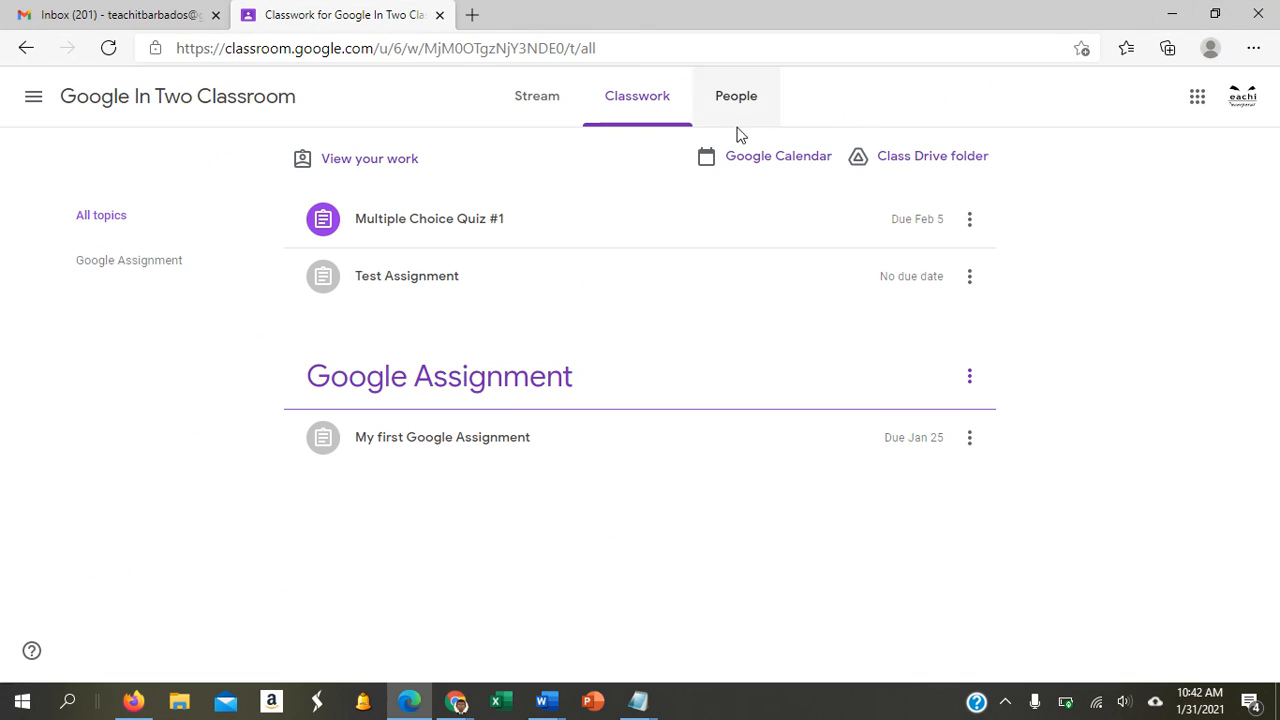
Open the full details of the Multiple Choice Quiz #1 assignment from the student's classwork and dismiss the tip about adding files.
left_click(648, 106)
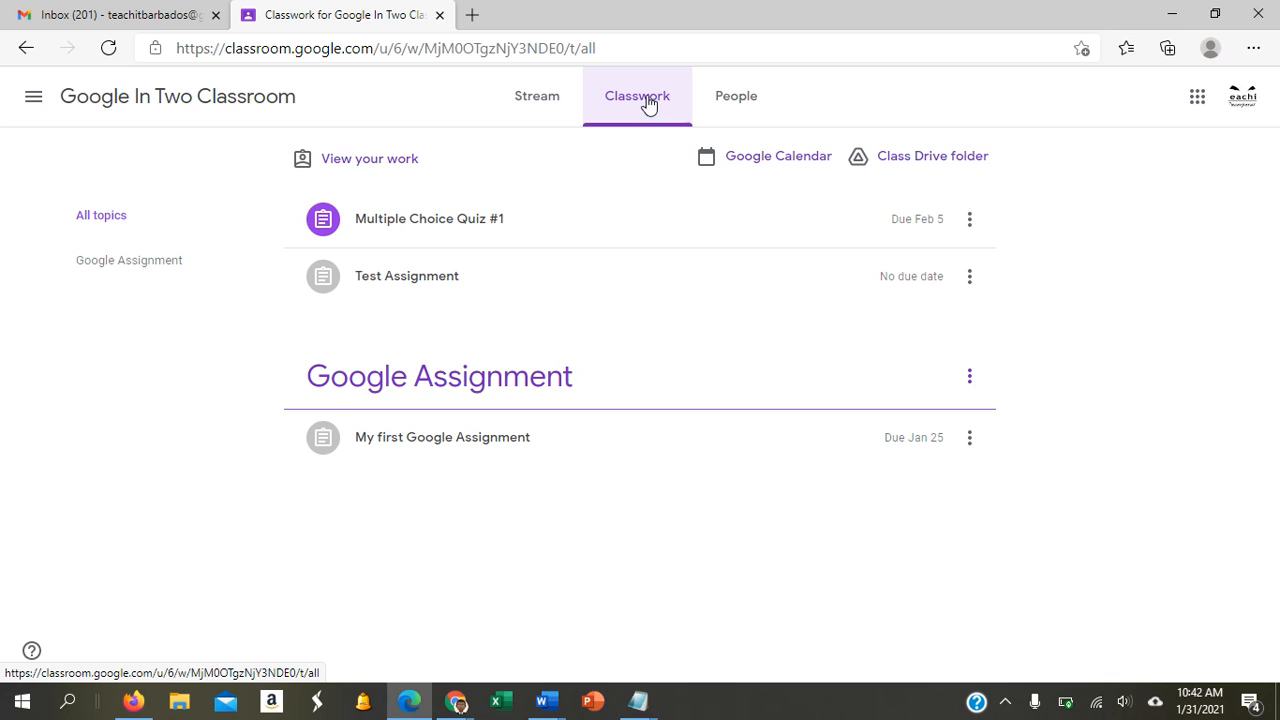
left_click(472, 232)
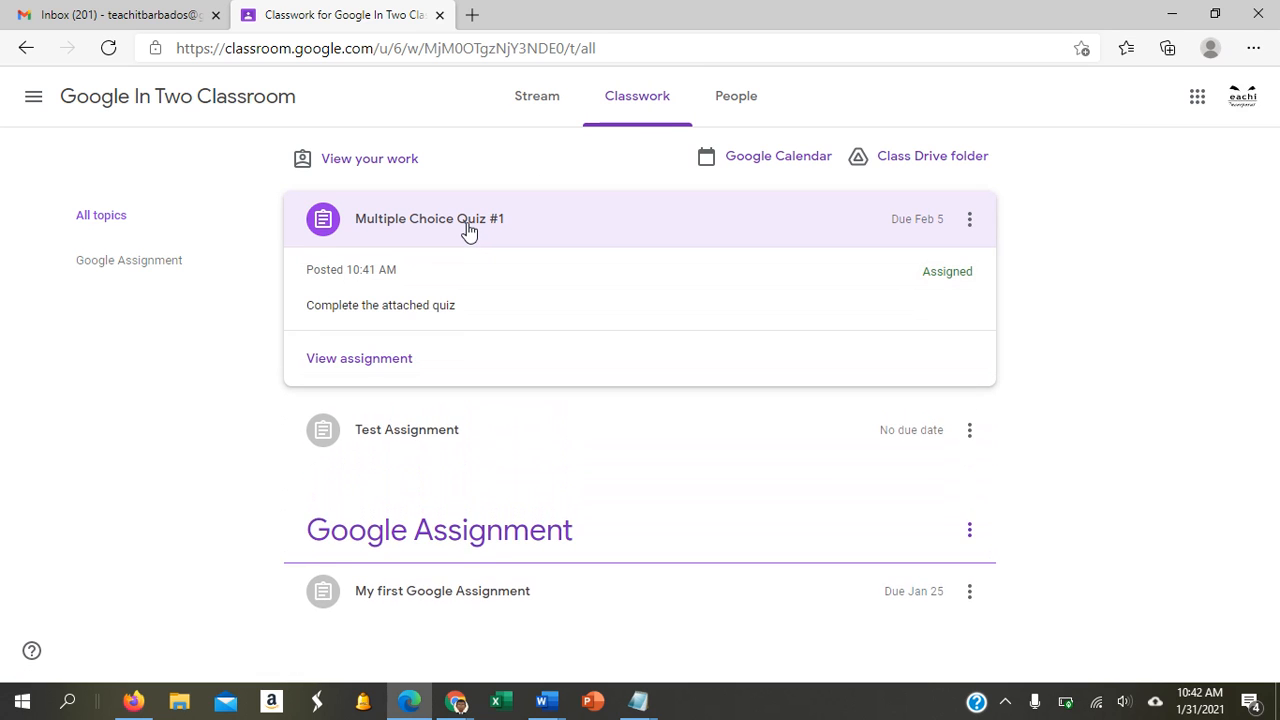
left_click(368, 445)
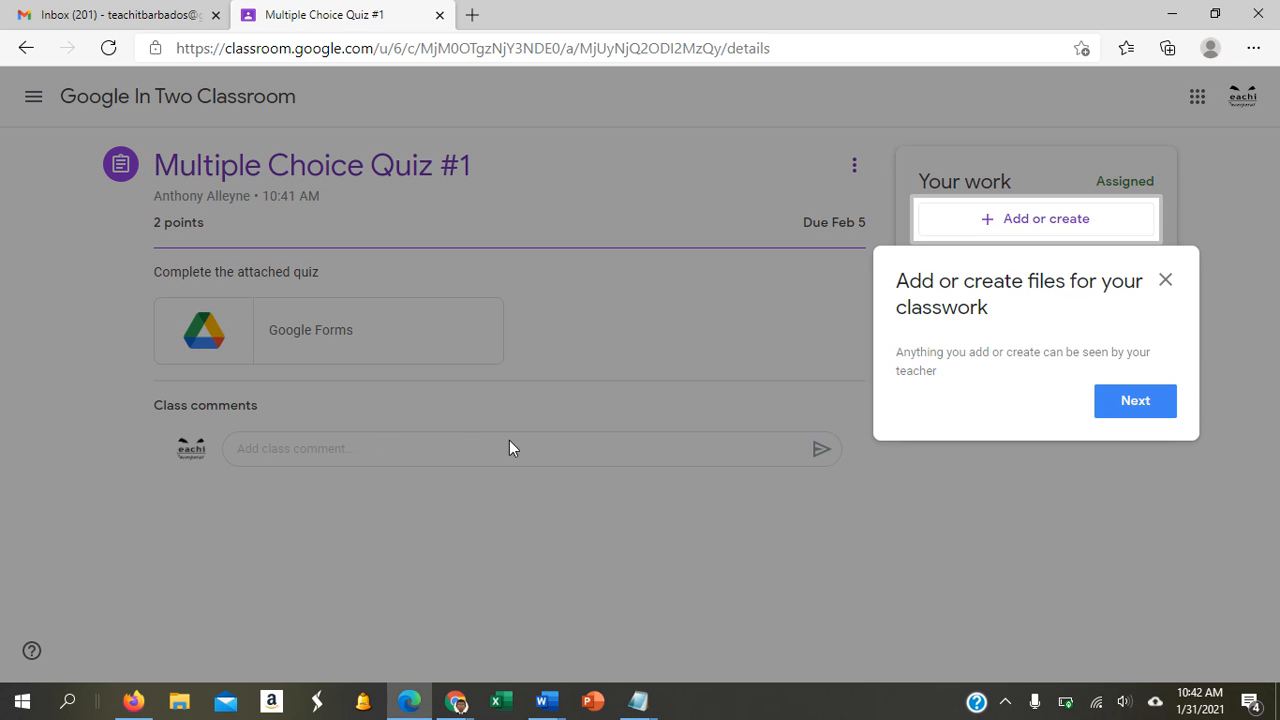
left_click(1164, 281)
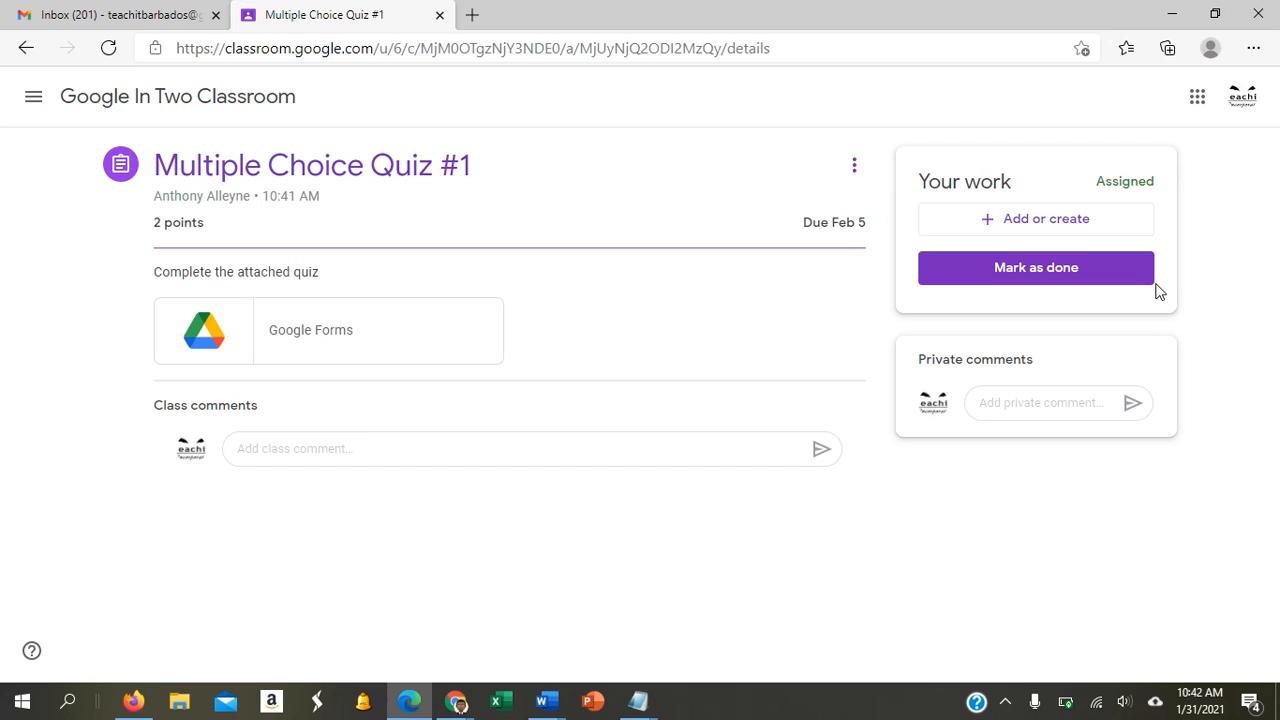